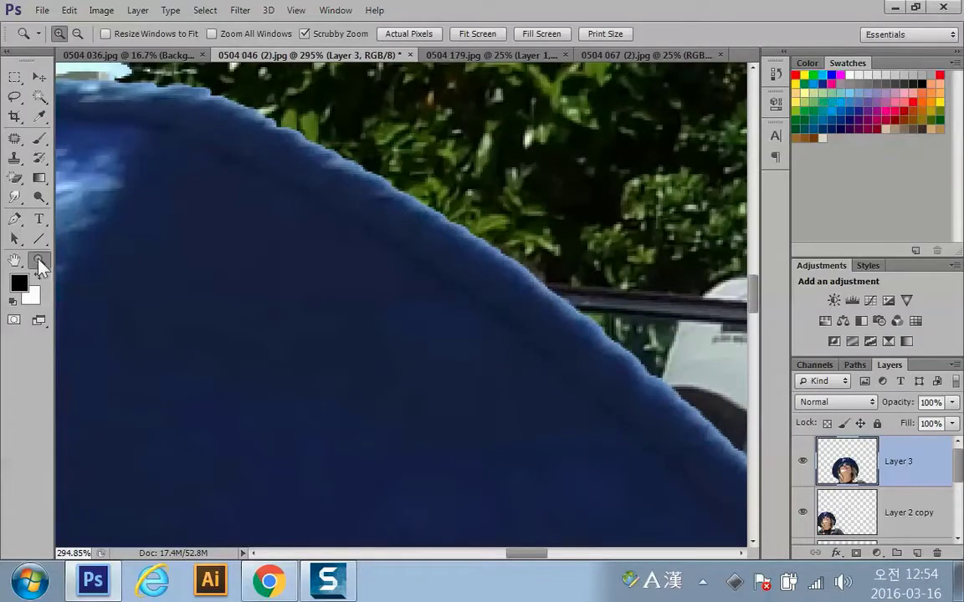
Step: Delete the green gradient layer from 0504 179.jpg, leaving the photo background layer
{"action": "double_click", "coordinate": [37, 260]}
{"action": "key", "text": "ctrl+minus"}
{"action": "key", "text": "ctrl+minus"}
{"action": "key", "text": "ctrl+minus"}
{"action": "key", "text": "ctrl+minus"}
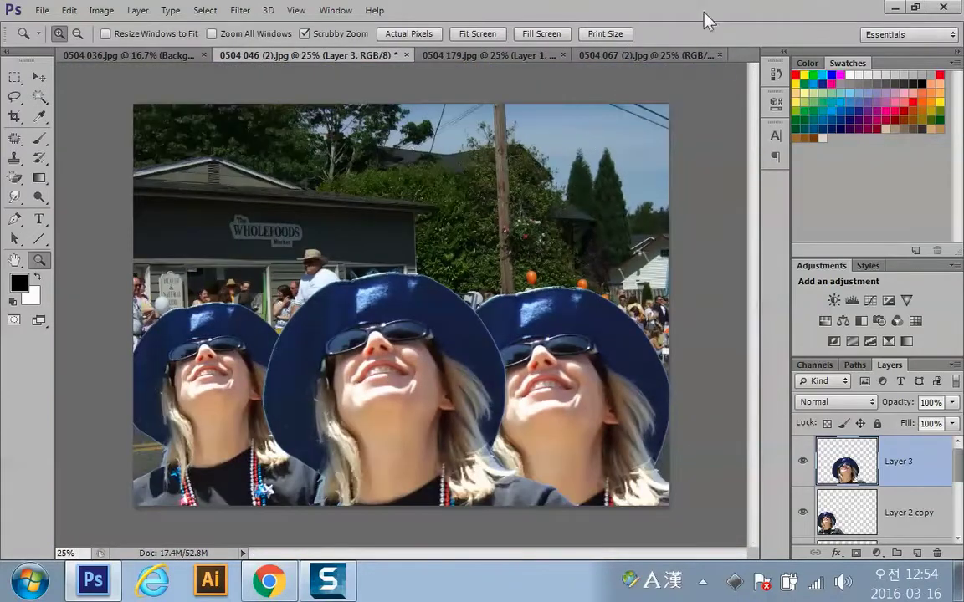
{"action": "left_click", "coordinate": [620, 55]}
{"action": "left_click", "coordinate": [517, 55]}
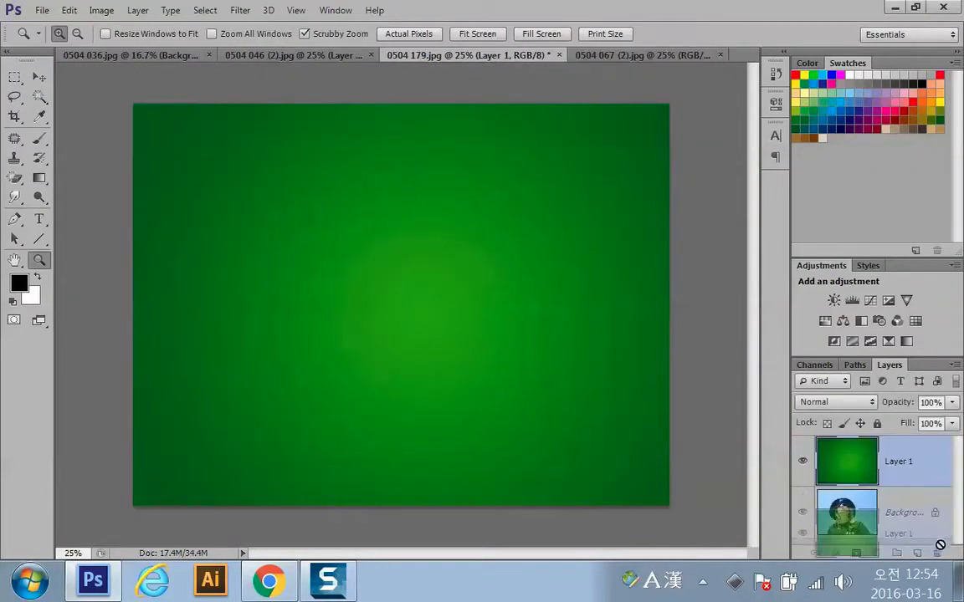
{"action": "key", "text": "Delete"}
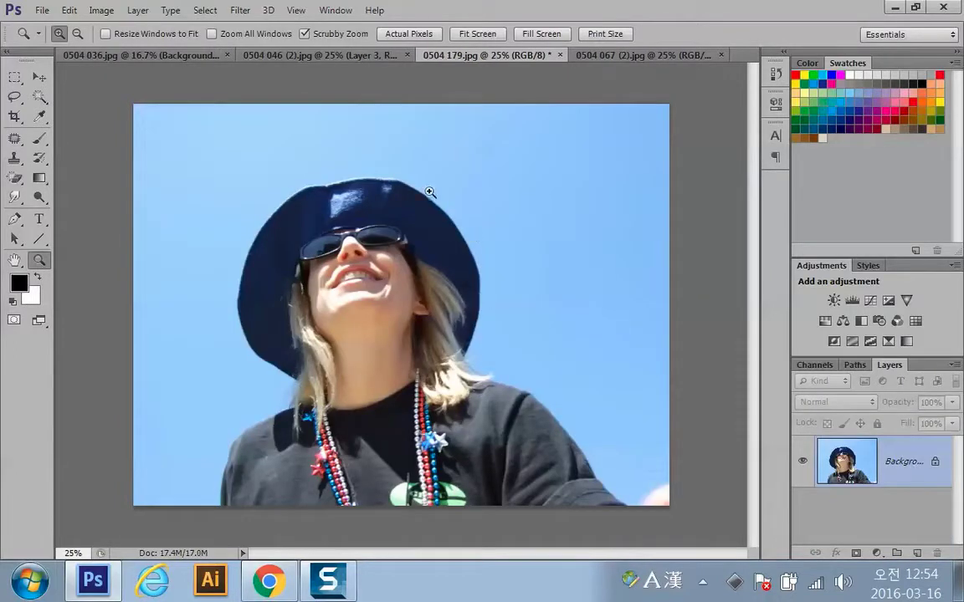
{"action": "left_click", "coordinate": [36, 98]}
{"action": "left_click", "coordinate": [94, 110]}
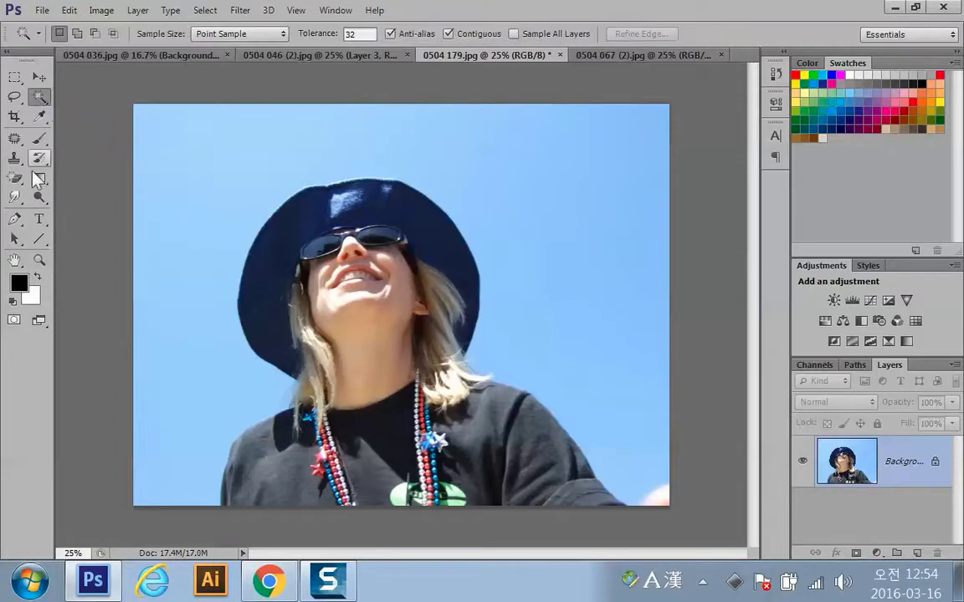
{"action": "left_click", "coordinate": [14, 177]}
{"action": "left_click", "coordinate": [95, 203]}
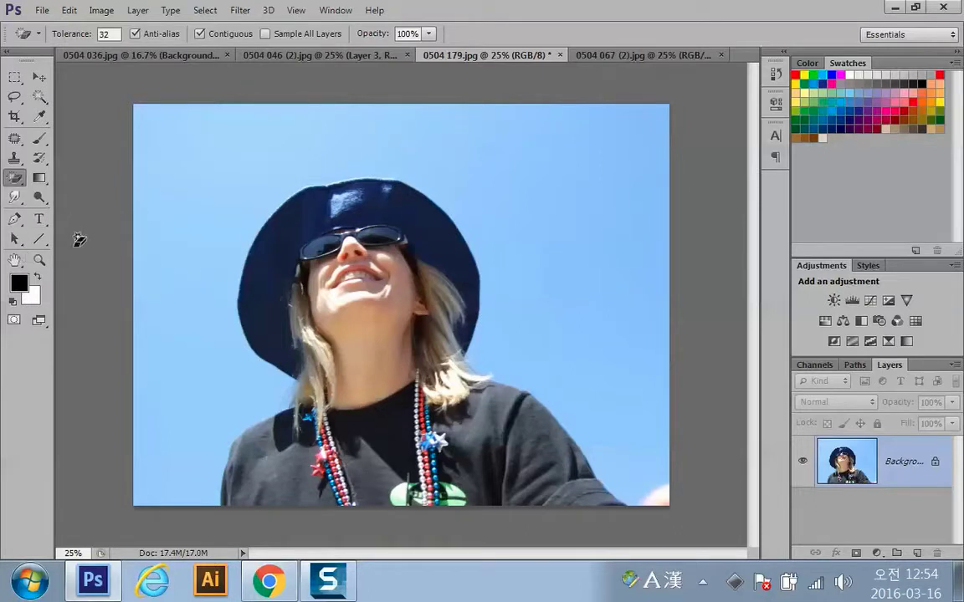
Step: Draw a closed, straight-edged four-point path with the Pen tool over the sky and the hat's edge
{"action": "left_click", "coordinate": [15, 218]}
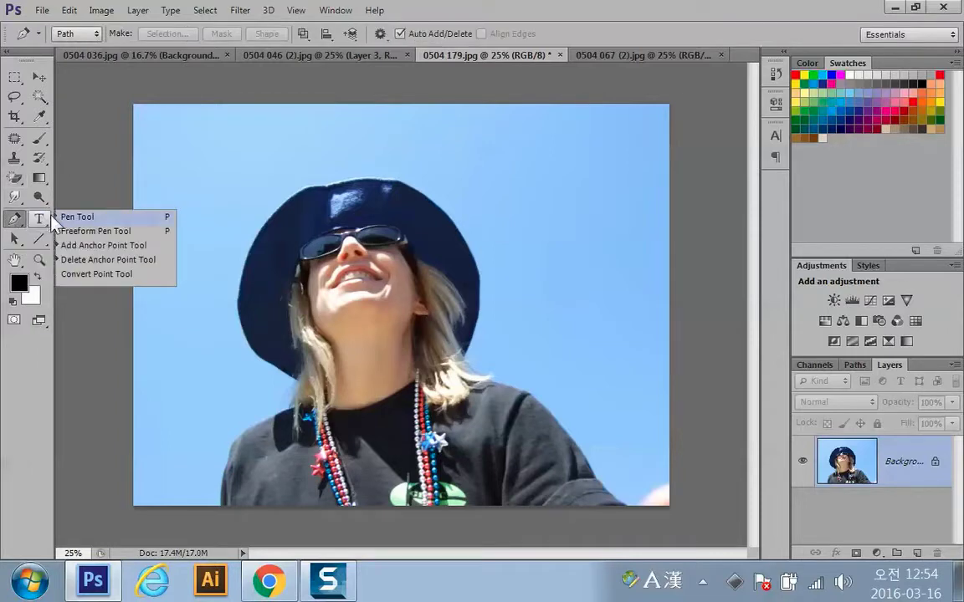
{"action": "left_click", "coordinate": [55, 217]}
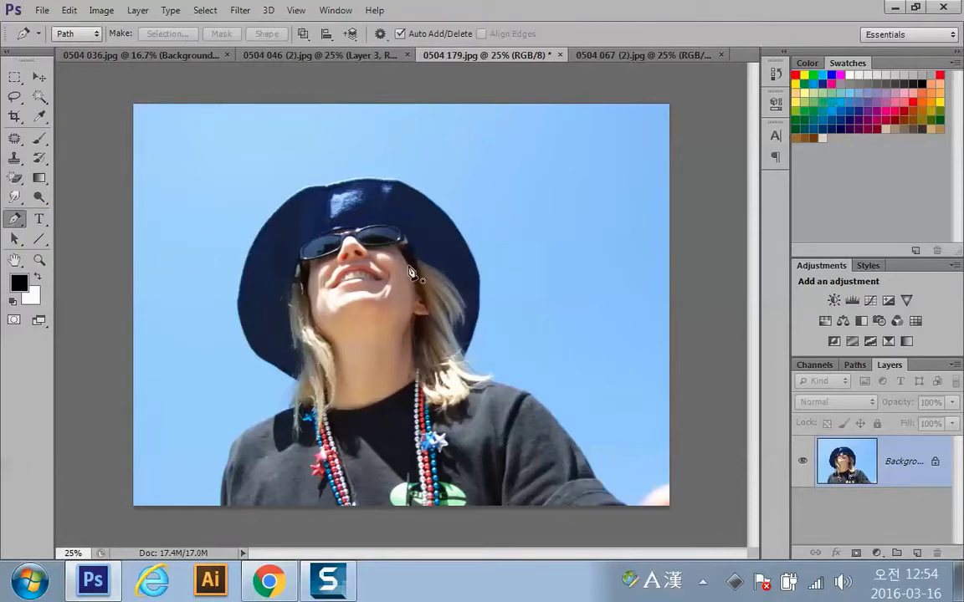
{"action": "left_click", "coordinate": [187, 145]}
{"action": "left_click", "coordinate": [314, 144]}
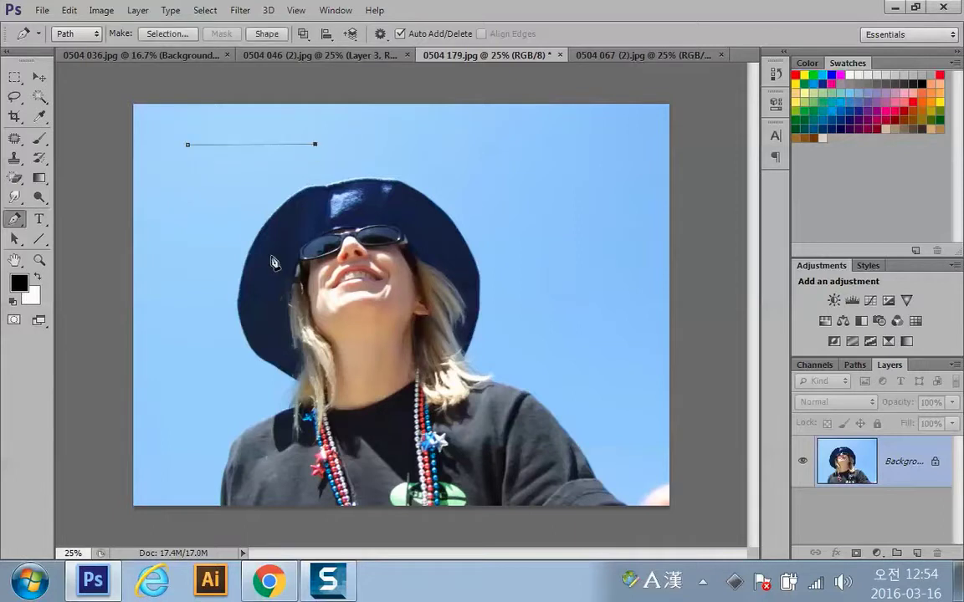
{"action": "left_click", "coordinate": [272, 255]}
{"action": "left_click", "coordinate": [176, 231]}
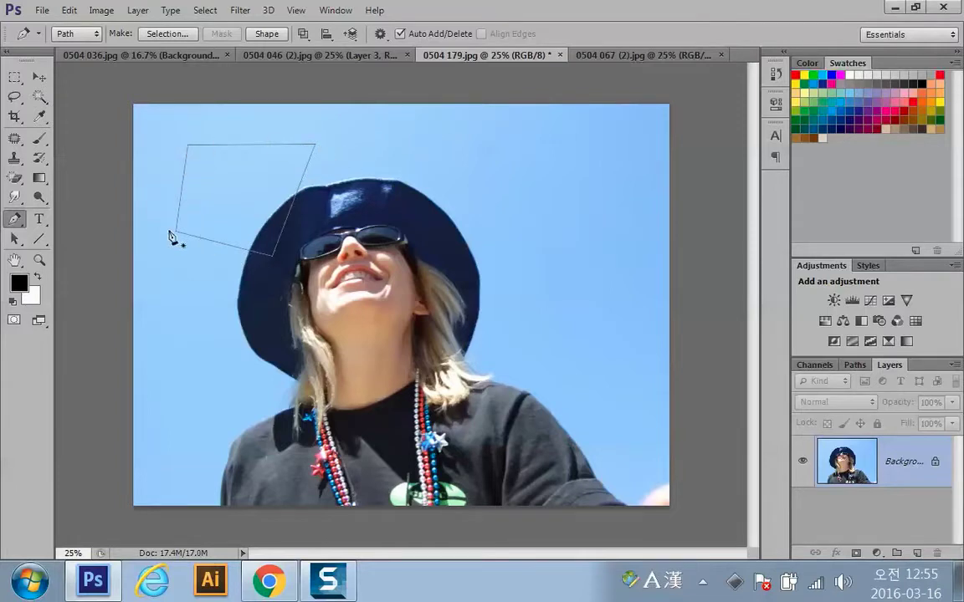
Step: Convert the four-point path into a new anti-aliased selection with a 0-pixel feather radius, and deselect it
{"action": "right_click", "coordinate": [247, 191]}
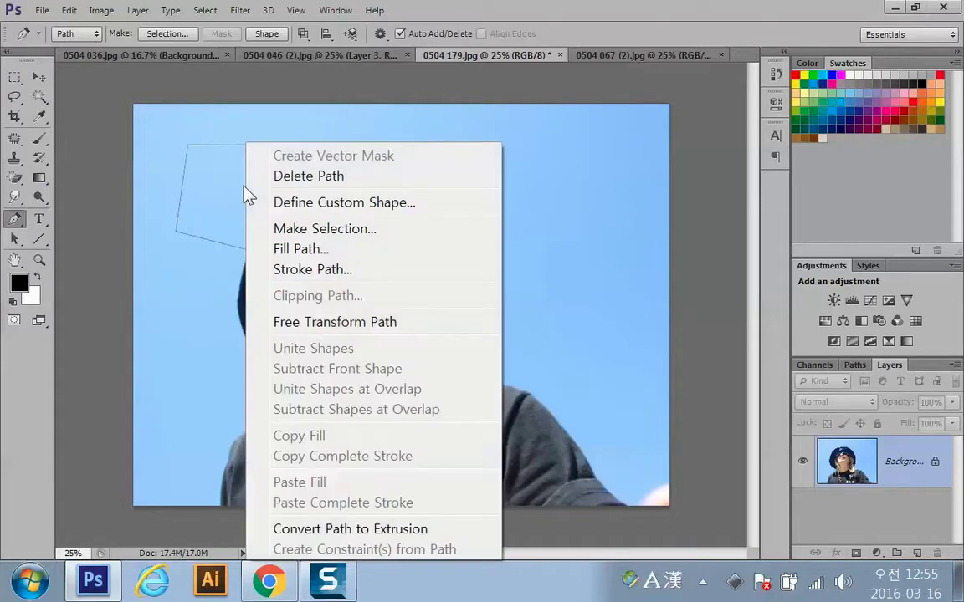
{"action": "left_click", "coordinate": [363, 228]}
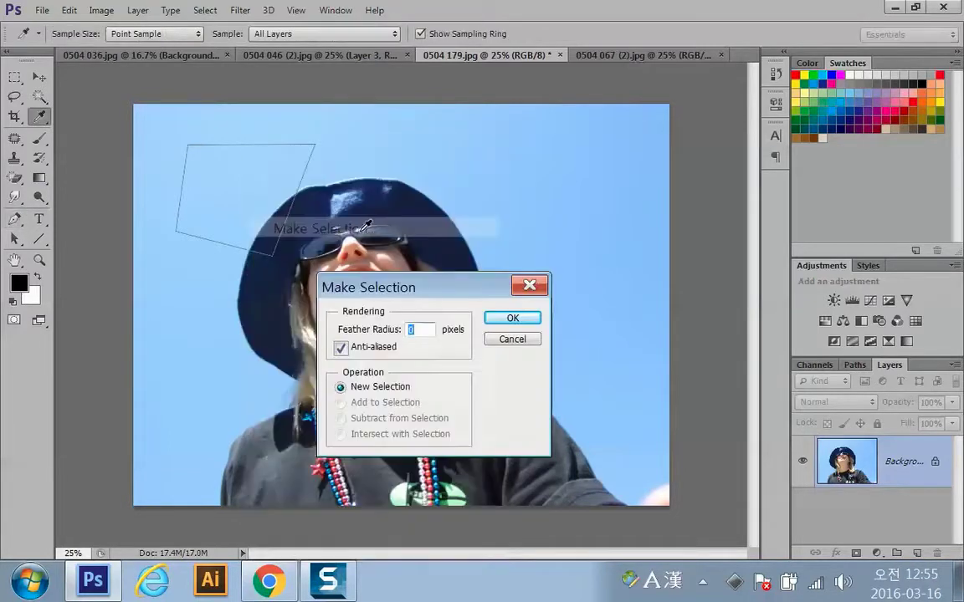
{"action": "left_click", "coordinate": [525, 321]}
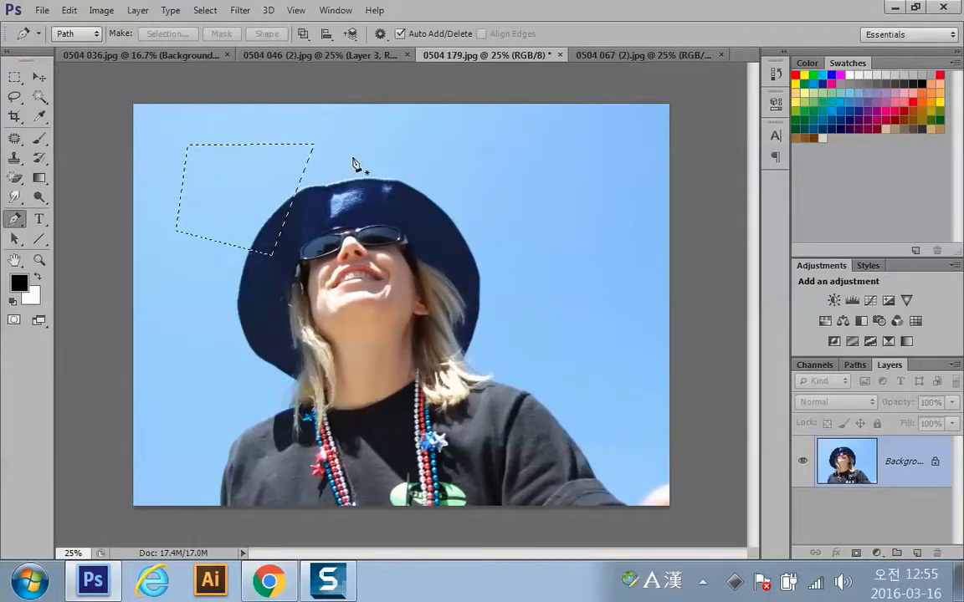
{"action": "key", "text": "ctrl+d"}
{"action": "left_click", "coordinate": [254, 155]}
{"action": "left_click", "coordinate": [390, 162]}
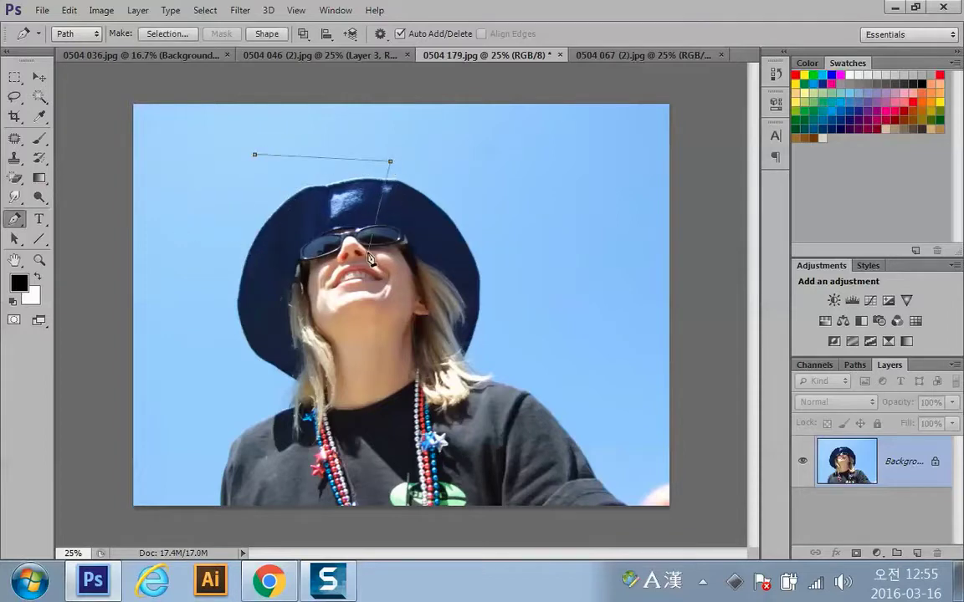
{"action": "left_click", "coordinate": [258, 304]}
{"action": "left_click_drag", "start_coordinate": [181, 249], "coordinate": [280, 169]}
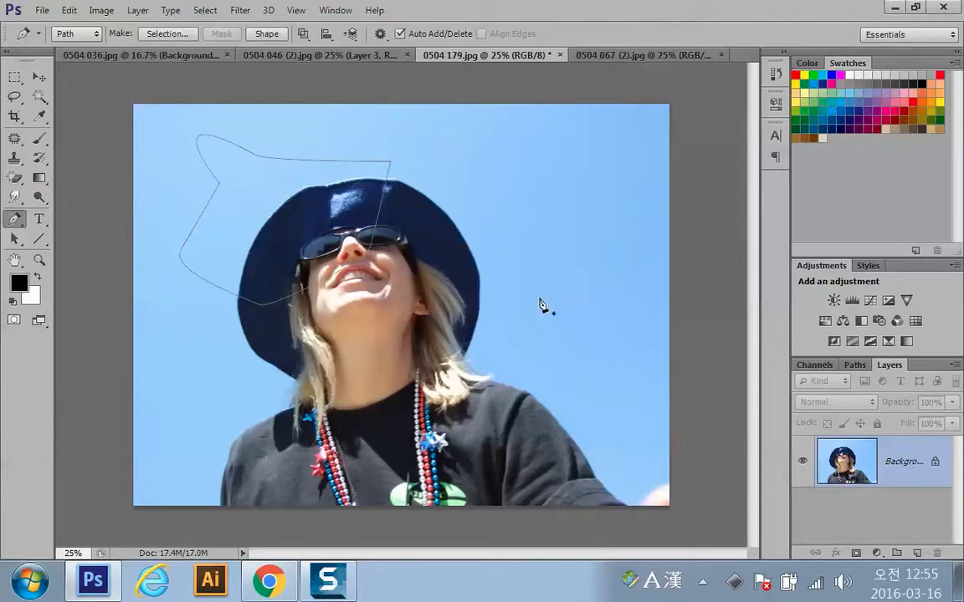
{"action": "key", "text": "ctrl+alt+z"}
{"action": "key", "text": "ctrl+alt+z"}
{"action": "key", "text": "ctrl+alt+z"}
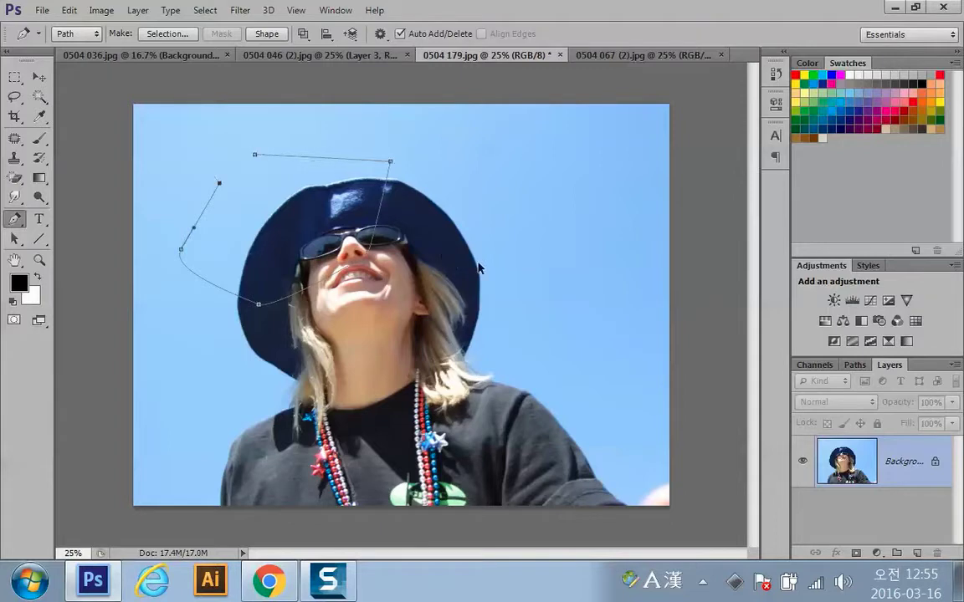
{"action": "key", "text": "ctrl+alt+z"}
{"action": "key", "text": "ctrl+alt+z"}
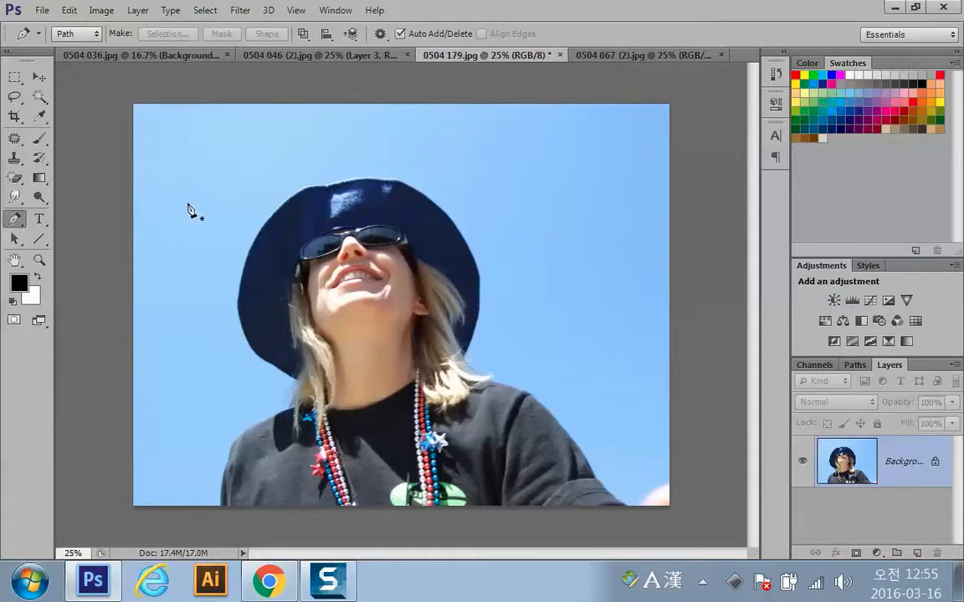
Step: Draw a wavy Pen path of alternating curved segments across the sky and hat, removing the outgoing handle at anchor points
{"action": "left_click", "coordinate": [167, 178]}
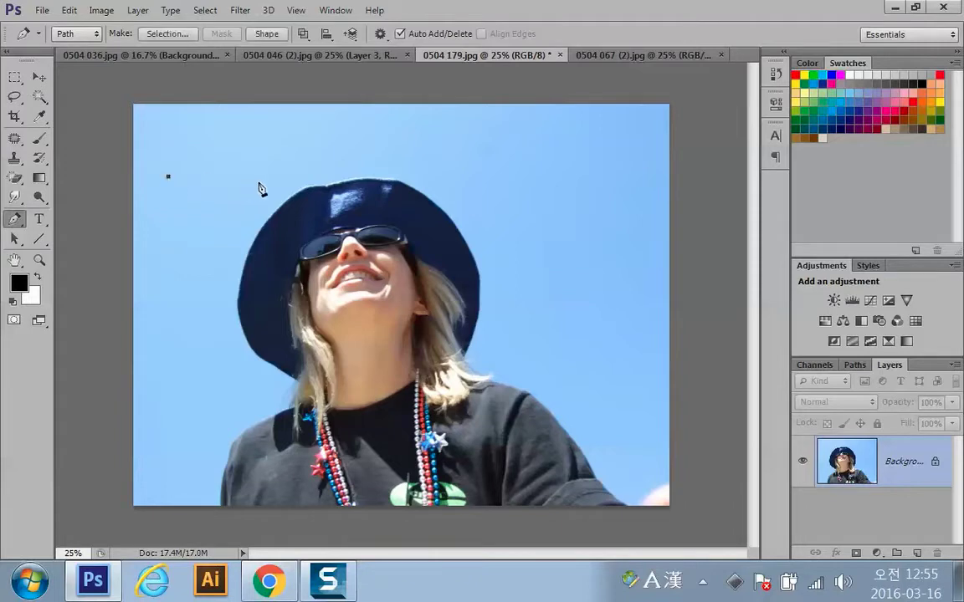
{"action": "left_click_drag", "start_coordinate": [261, 178], "coordinate": [305, 274]}
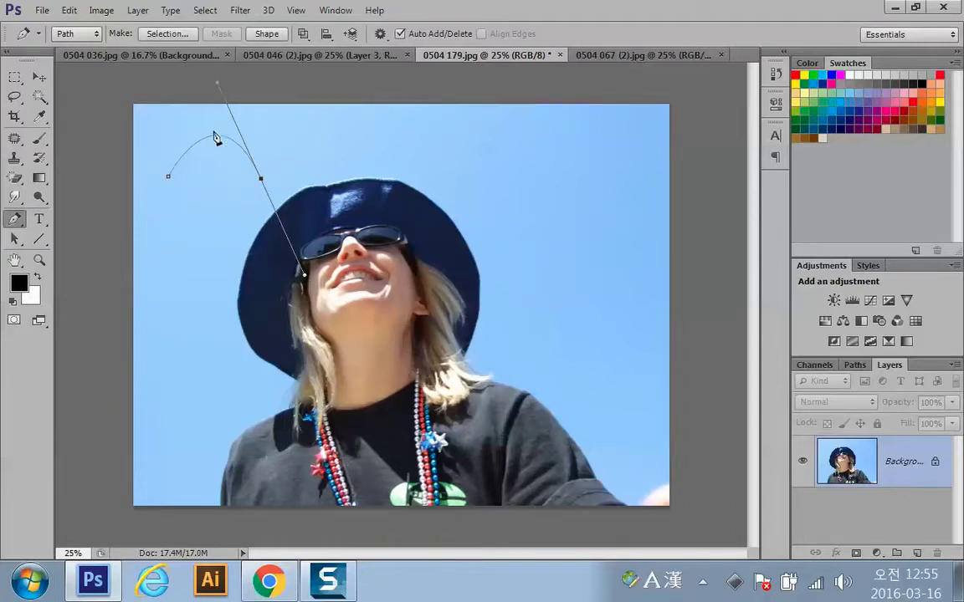
{"action": "left_click", "coordinate": [261, 179], "text": "alt"}
{"action": "left_click_drag", "start_coordinate": [347, 178], "coordinate": [401, 90]}
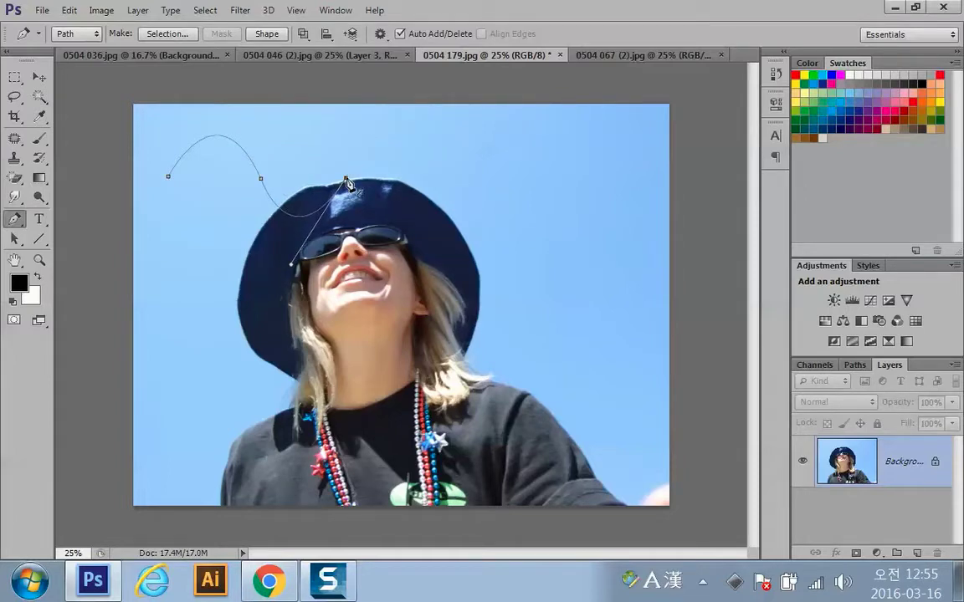
{"action": "left_click_drag", "start_coordinate": [414, 194], "coordinate": [456, 297]}
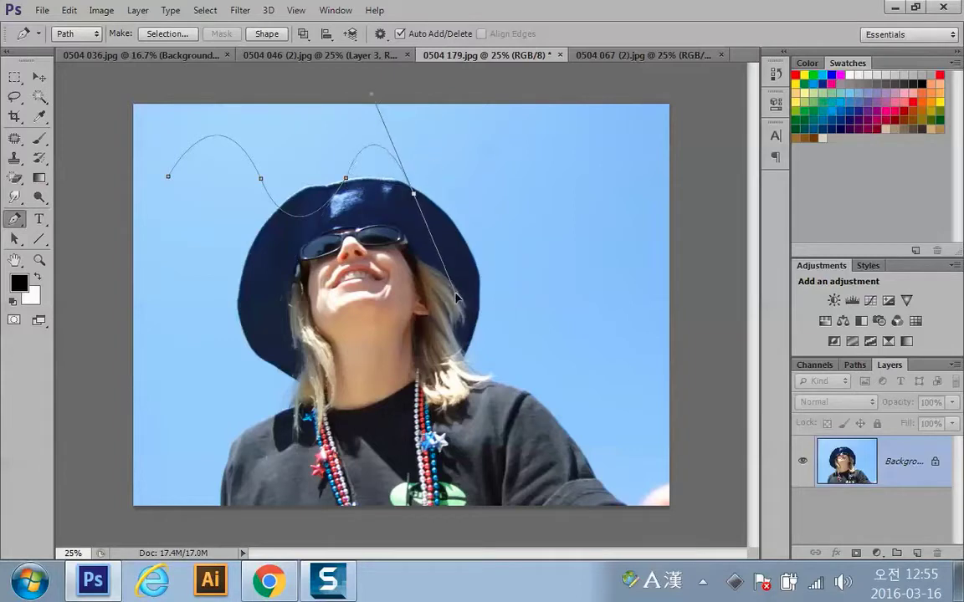
{"action": "left_click", "coordinate": [414, 195]}
{"action": "left_click_drag", "start_coordinate": [508, 192], "coordinate": [496, 216]}
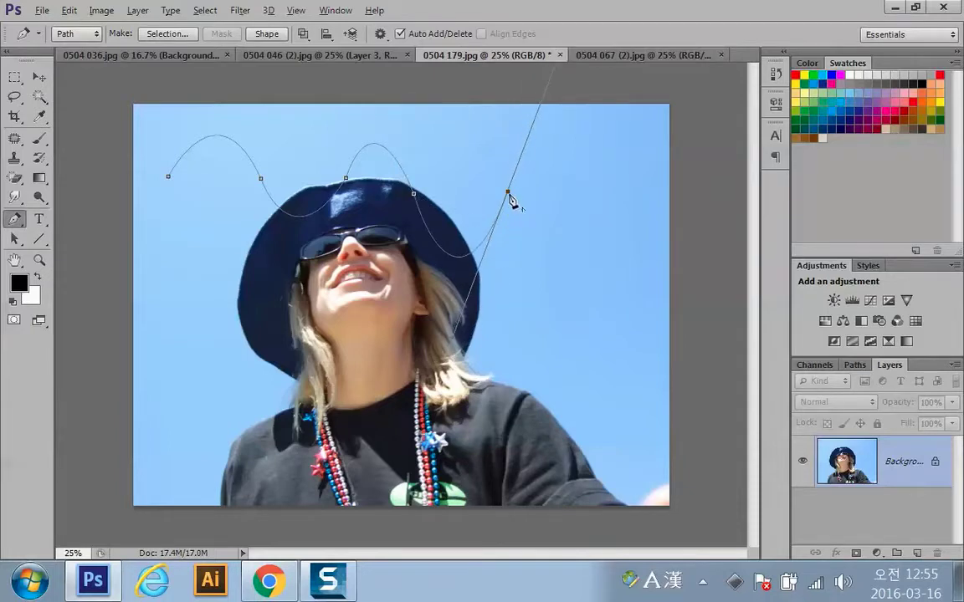
{"action": "left_click_drag", "start_coordinate": [576, 193], "coordinate": [626, 310]}
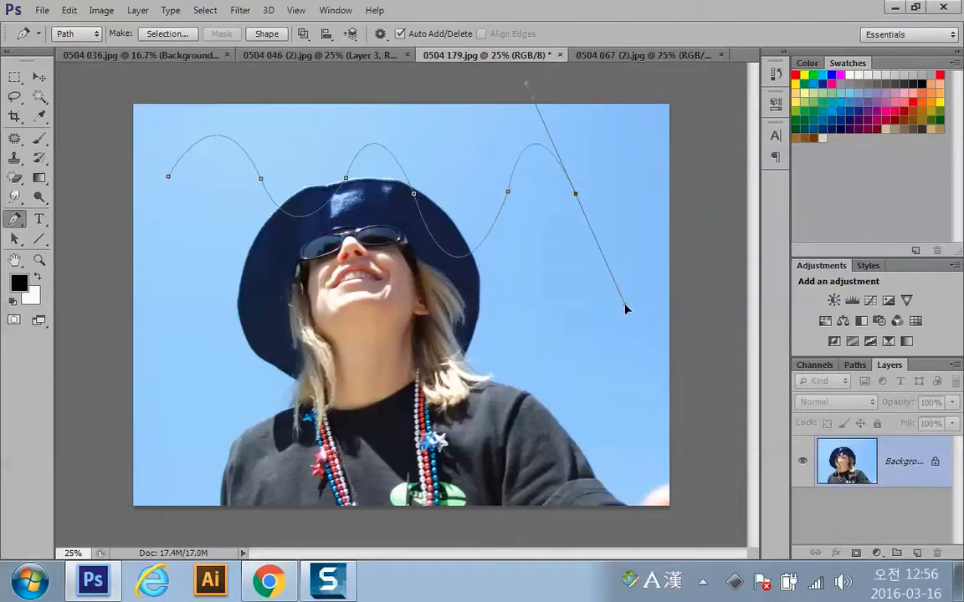
{"action": "left_click", "coordinate": [576, 197]}
Step: Curve the wavy path back below the waves across the face and close it at its starting point
{"action": "left_click_drag", "start_coordinate": [535, 349], "coordinate": [361, 325]}
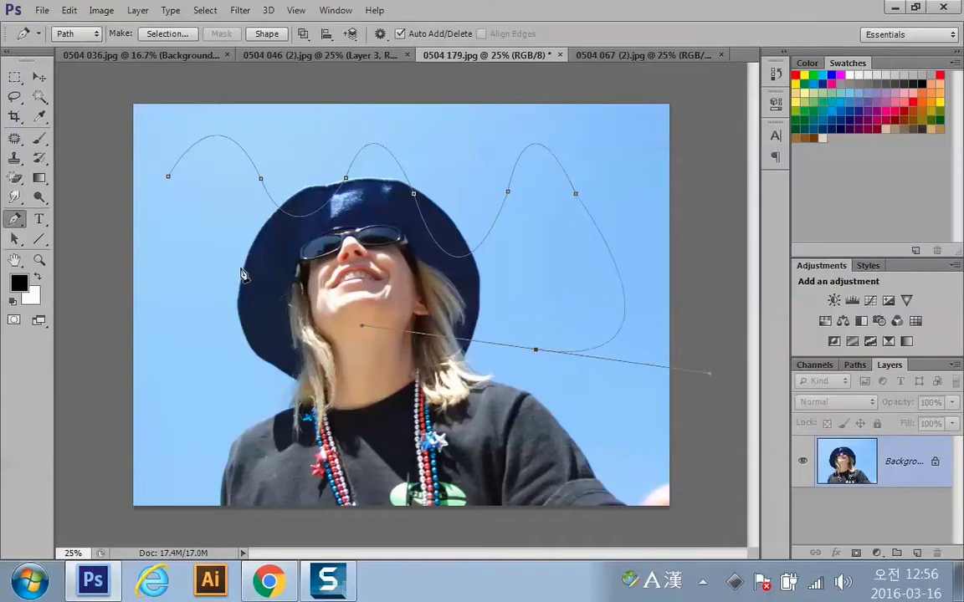
{"action": "left_click_drag", "start_coordinate": [240, 268], "coordinate": [201, 328]}
{"action": "left_click_drag", "start_coordinate": [173, 259], "coordinate": [170, 181]}
{"action": "left_click", "coordinate": [168, 178]}
Step: Turn the closed wavy path into a selection and deselect it
{"action": "right_click", "coordinate": [576, 304]}
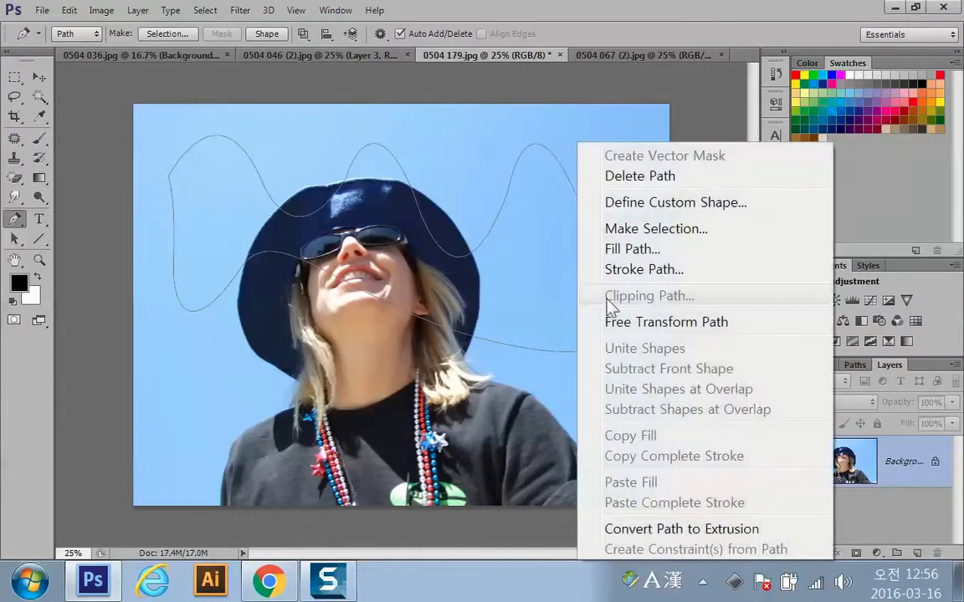
{"action": "left_click", "coordinate": [615, 228]}
{"action": "left_click", "coordinate": [527, 321]}
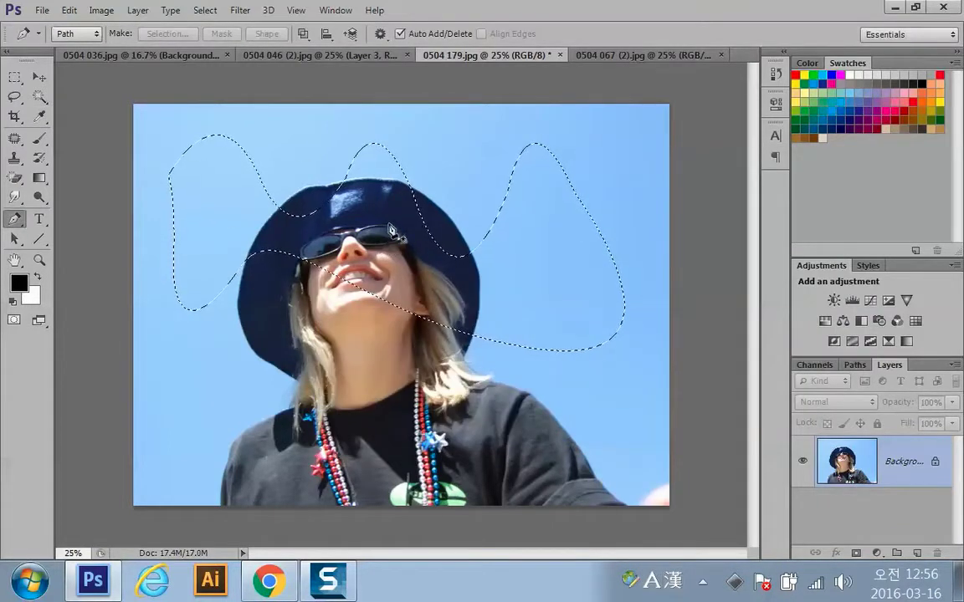
{"action": "key", "text": "ctrl+d"}
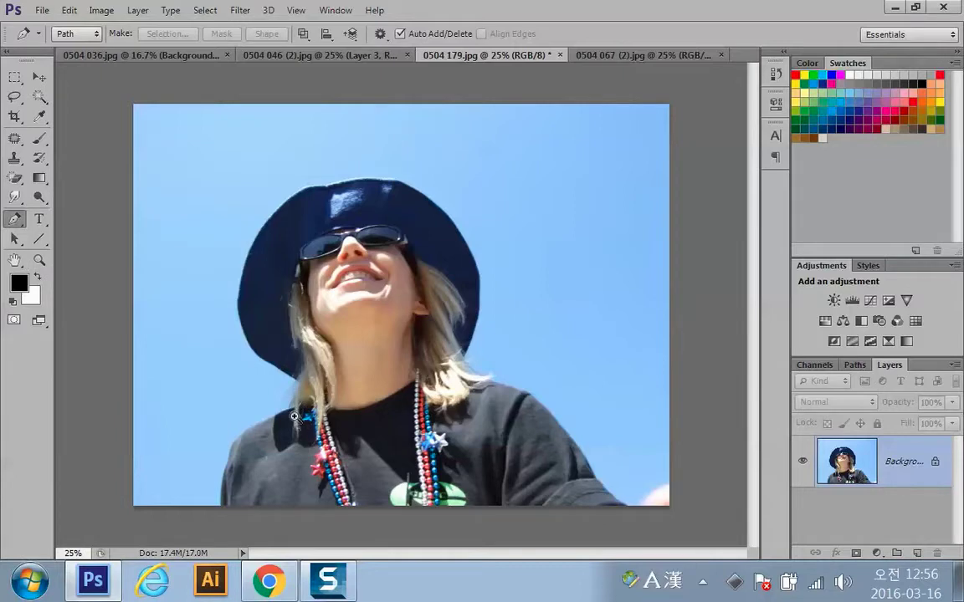
Step: Start a Pen path where the woman's sleeve meets the photo's lower edge and trace it up over the shoulder
{"action": "left_click_drag", "start_coordinate": [229, 437], "coordinate": [295, 348]}
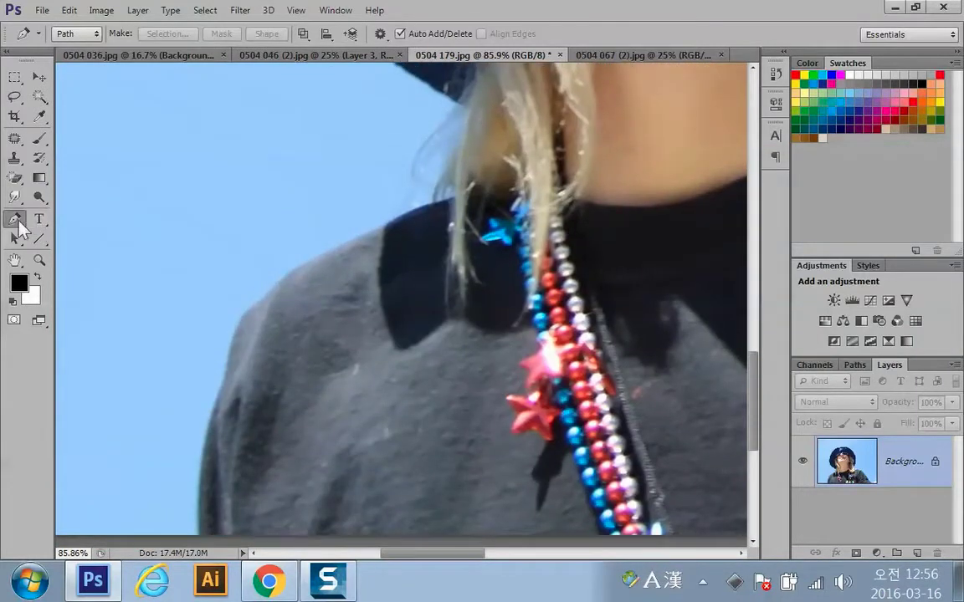
{"action": "left_click", "coordinate": [200, 537]}
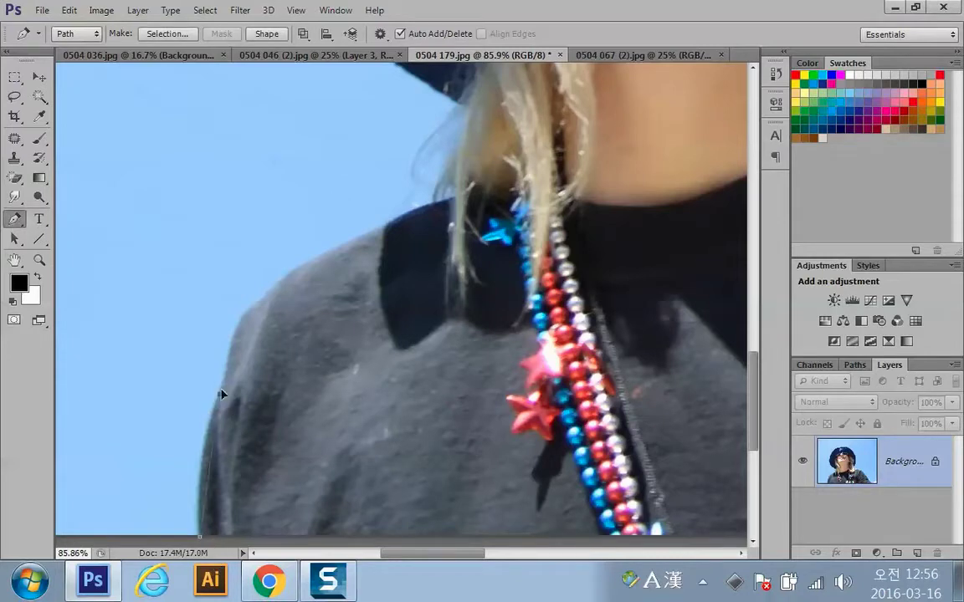
{"action": "left_click_drag", "start_coordinate": [221, 393], "coordinate": [241, 338]}
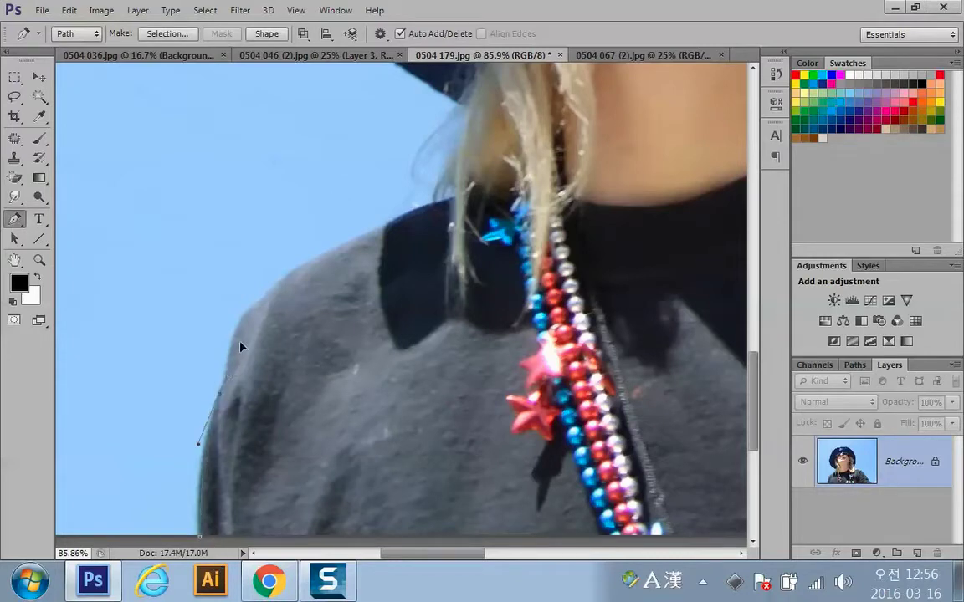
{"action": "left_click", "coordinate": [219, 395]}
{"action": "left_click", "coordinate": [234, 336]}
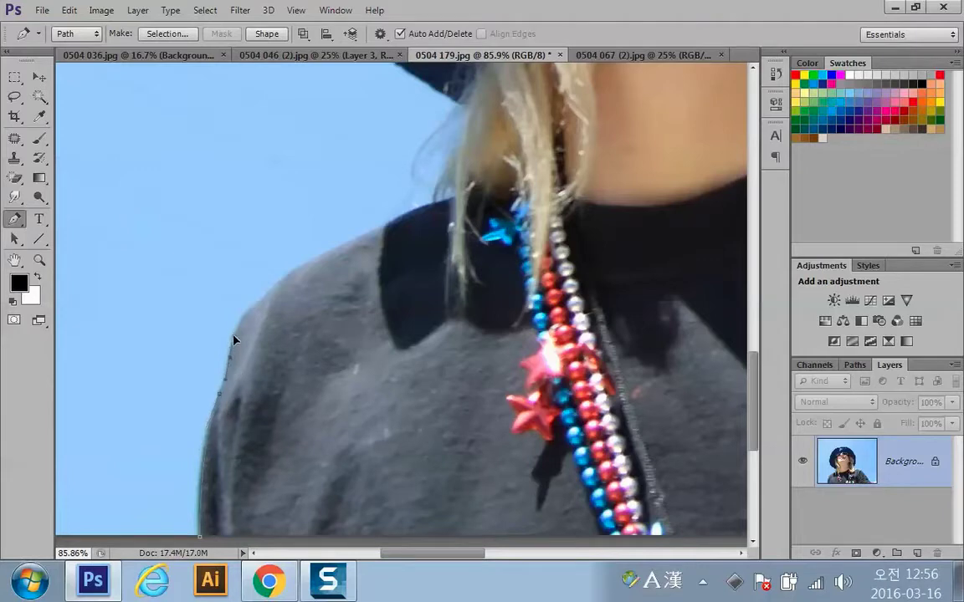
{"action": "left_click", "coordinate": [261, 302]}
{"action": "left_click_drag", "start_coordinate": [369, 234], "coordinate": [446, 205]}
Step: Continue the path along the shoulder to the hair, then up the hair to the underside of the hat brim
{"action": "left_click_drag", "start_coordinate": [399, 266], "coordinate": [333, 366]}
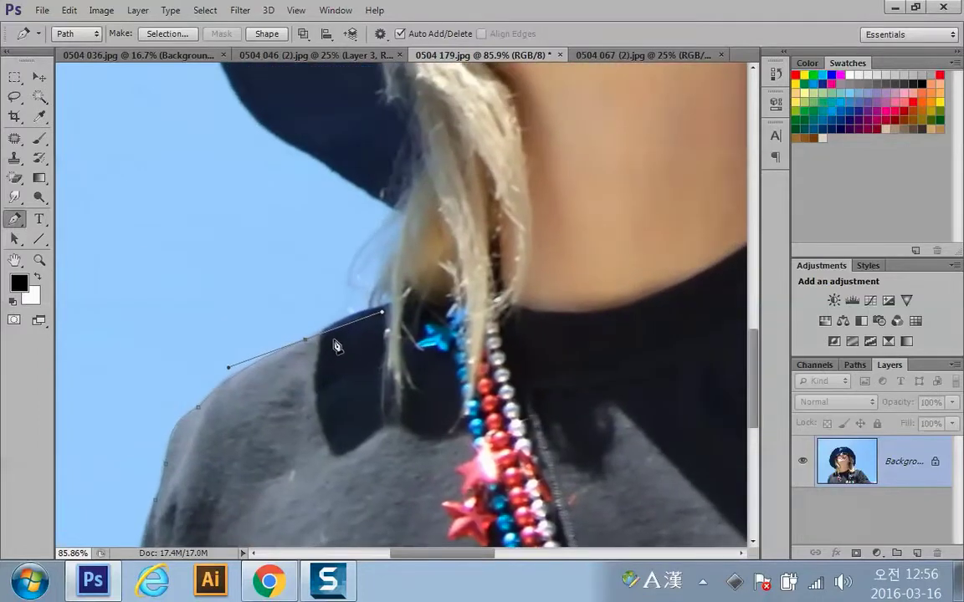
{"action": "left_click", "coordinate": [392, 307]}
{"action": "left_click", "coordinate": [394, 309], "text": "alt"}
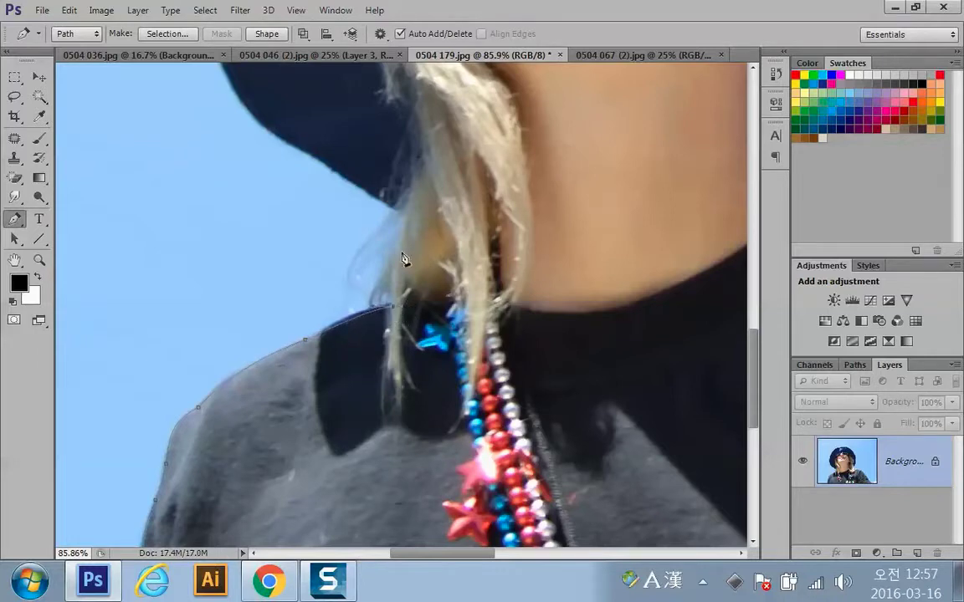
{"action": "left_click", "coordinate": [407, 218]}
Step: Continue the path from under the hair along the near side of the hat brim and up toward the crown
{"action": "scroll", "coordinate": [587, 269], "scroll_direction": "down", "scroll_amount": 5}
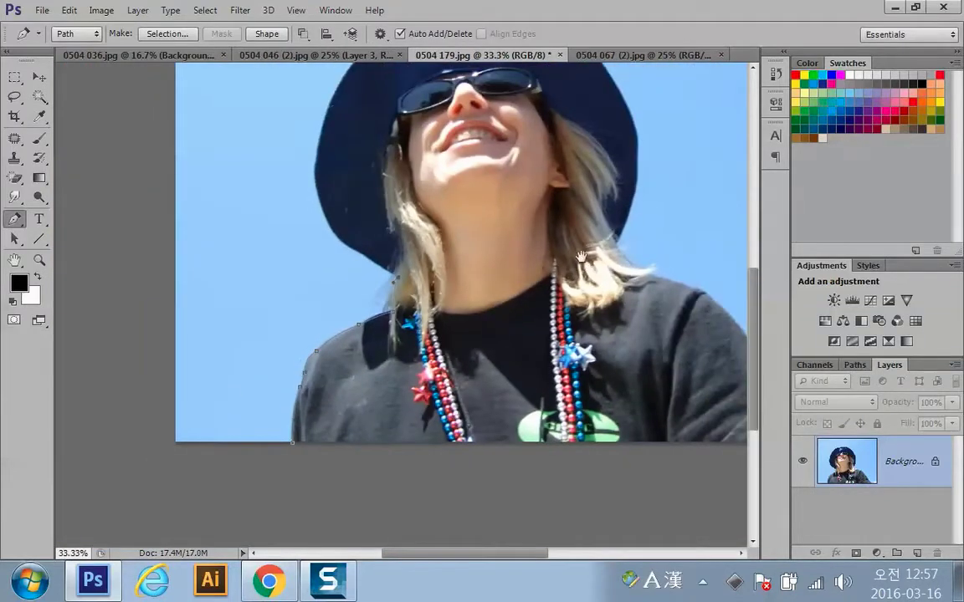
{"action": "left_click_drag", "start_coordinate": [582, 257], "coordinate": [523, 374]}
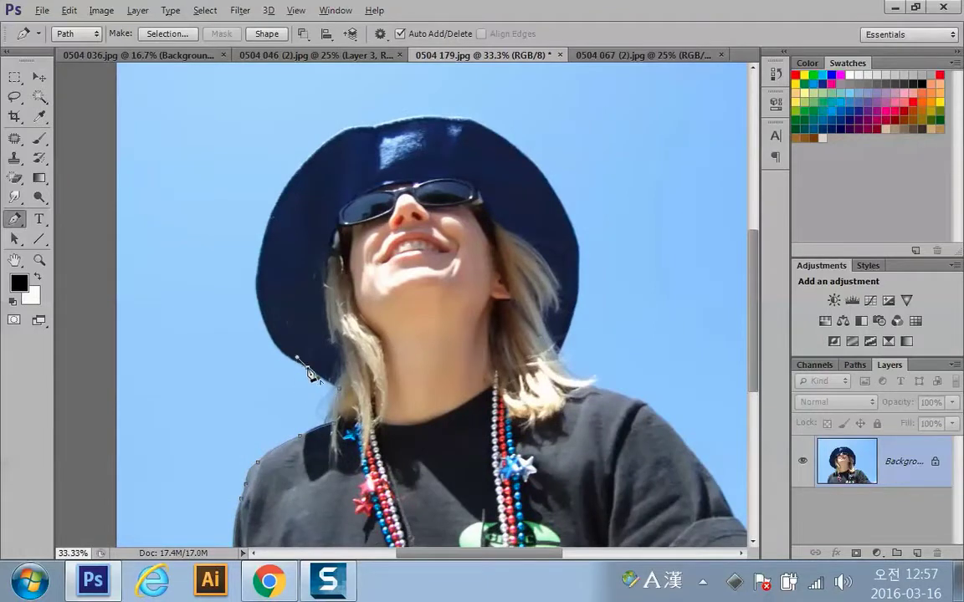
{"action": "left_click_drag", "start_coordinate": [262, 315], "coordinate": [263, 249]}
{"action": "left_click", "coordinate": [259, 267], "text": "alt"}
{"action": "left_click_drag", "start_coordinate": [310, 156], "coordinate": [358, 110]}
{"action": "left_click", "coordinate": [310, 156], "text": "alt"}
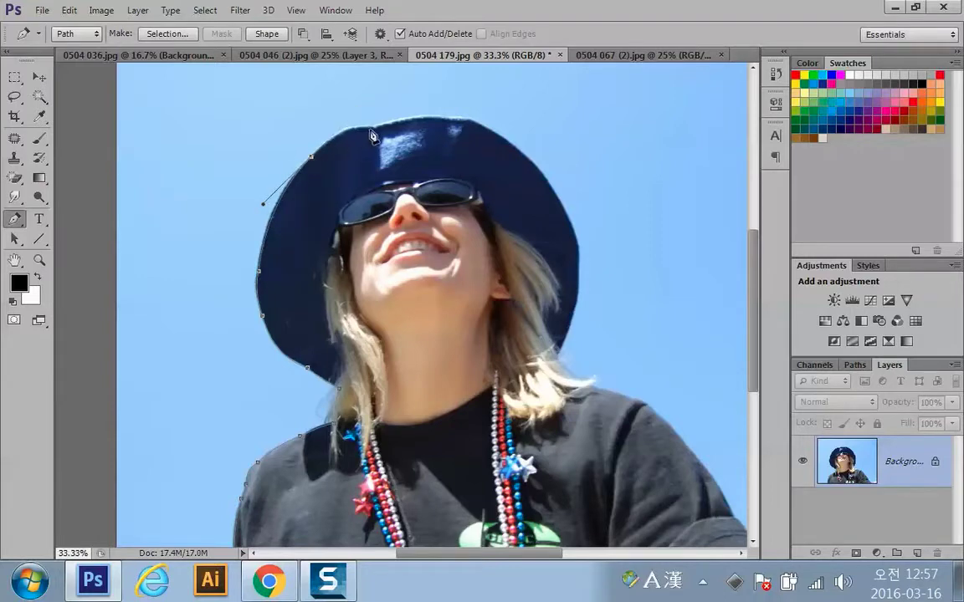
Step: Trace the path over the top of the hat and down the far side of the brim with curved segments
{"action": "left_click_drag", "start_coordinate": [379, 129], "coordinate": [385, 139]}
{"action": "left_click_drag", "start_coordinate": [444, 118], "coordinate": [531, 157]}
{"action": "left_click_drag", "start_coordinate": [578, 245], "coordinate": [596, 313]}
{"action": "left_click", "coordinate": [578, 246], "text": "alt"}
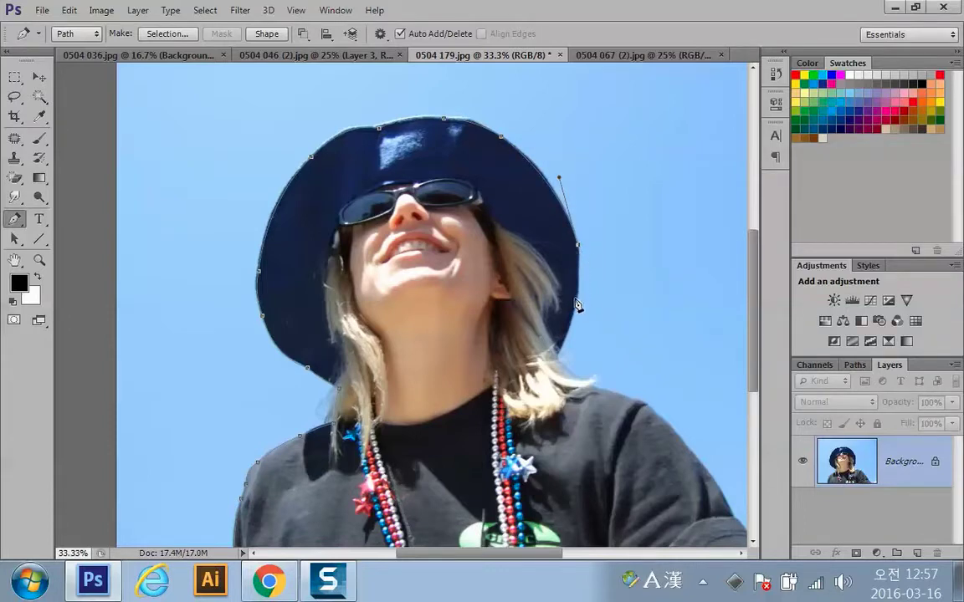
Step: Trace the path down the brim, past the hair and along the far shoulder and sleeve, closing it along the photo's lower edge
{"action": "left_click_drag", "start_coordinate": [576, 303], "coordinate": [572, 321]}
{"action": "left_click_drag", "start_coordinate": [555, 358], "coordinate": [542, 365]}
{"action": "left_click_drag", "start_coordinate": [630, 399], "coordinate": [699, 410]}
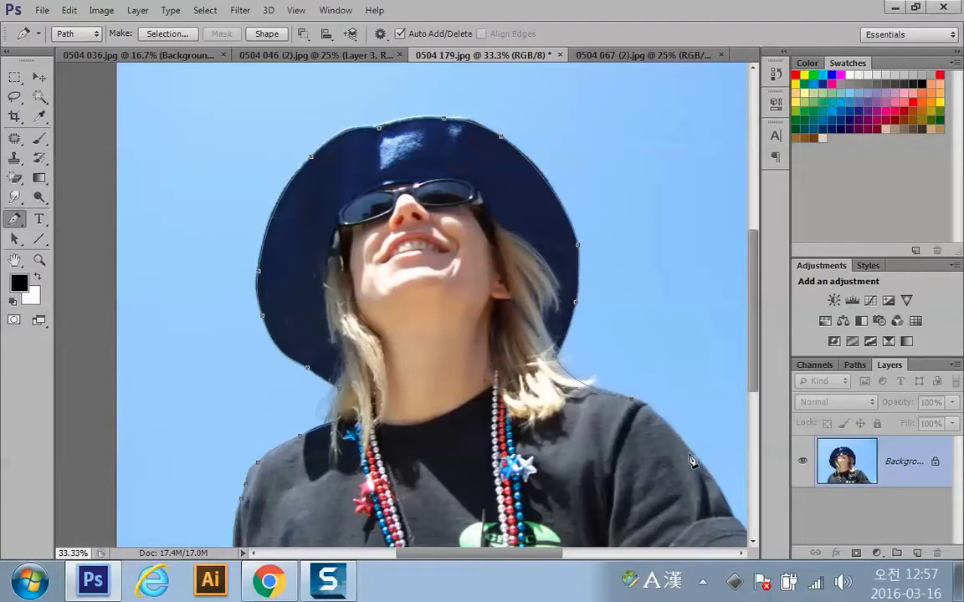
{"action": "left_click_drag", "start_coordinate": [691, 453], "coordinate": [721, 500]}
{"action": "scroll", "coordinate": [697, 462], "scroll_direction": "down", "scroll_amount": 5}
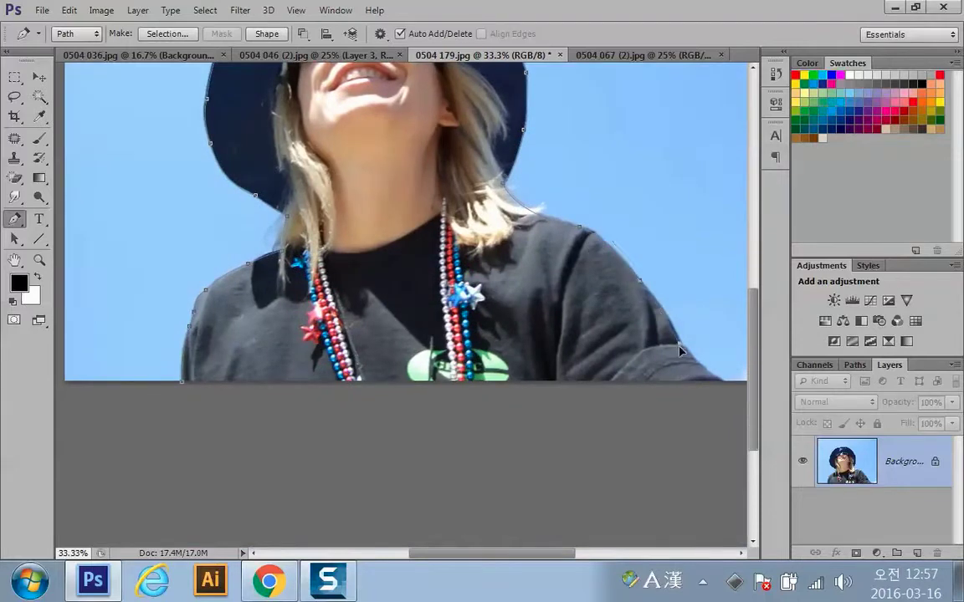
{"action": "left_click", "coordinate": [678, 345]}
{"action": "left_click", "coordinate": [719, 382]}
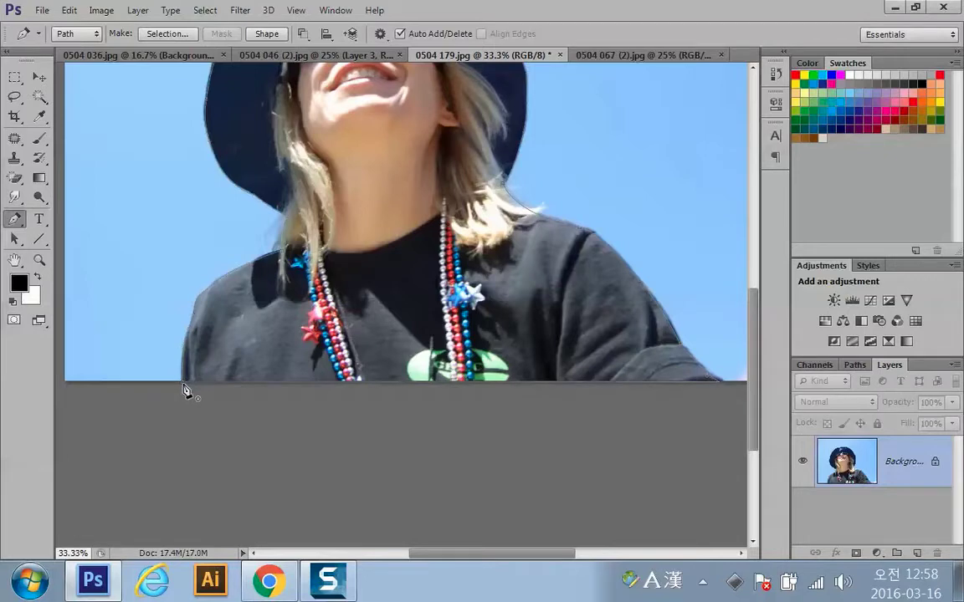
Step: Turn the closed path around the woman into a selection
{"action": "left_click_drag", "start_coordinate": [474, 271], "coordinate": [468, 471]}
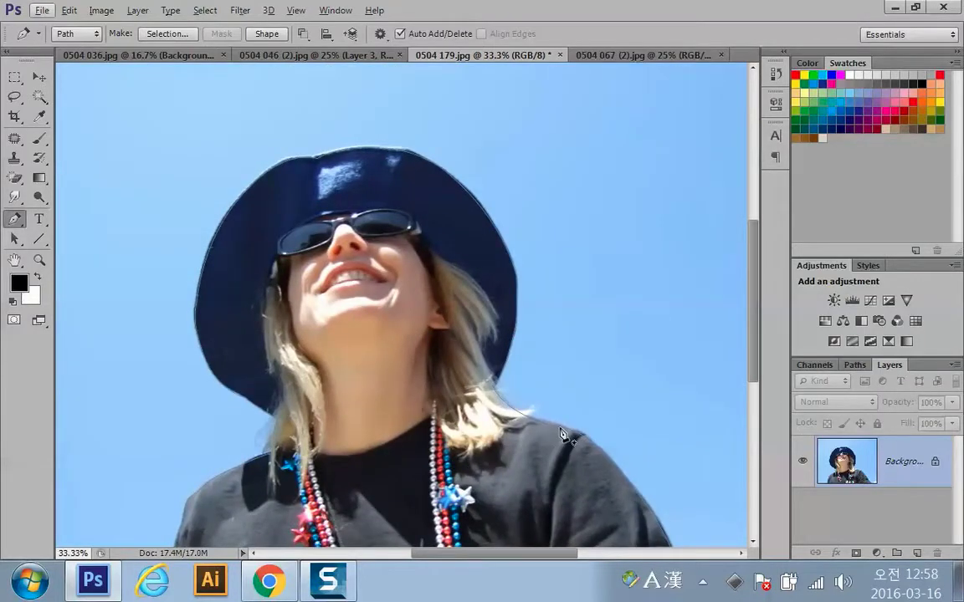
{"action": "key", "text": "super"}
{"action": "key", "text": "super"}
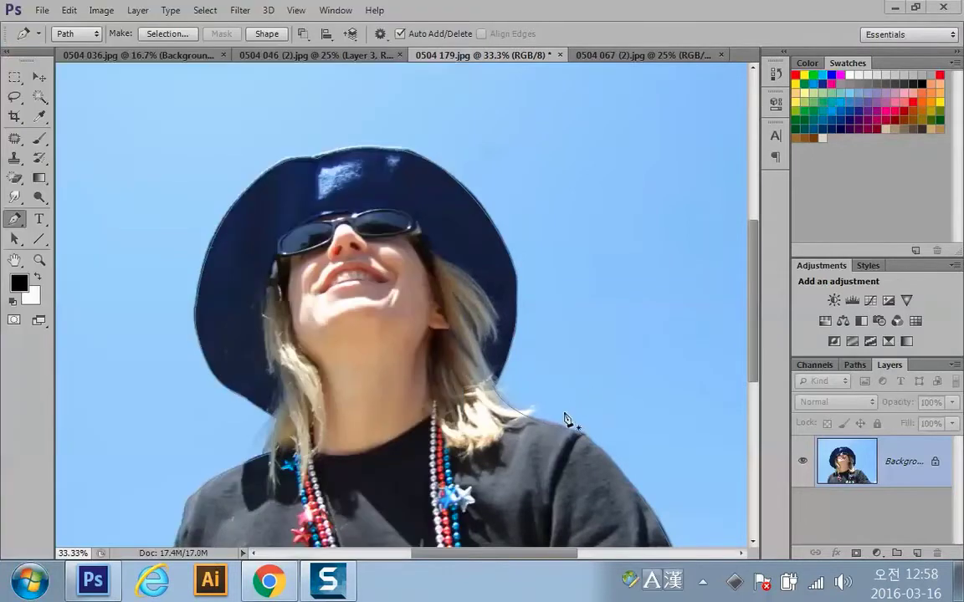
{"action": "left_click", "coordinate": [450, 392]}
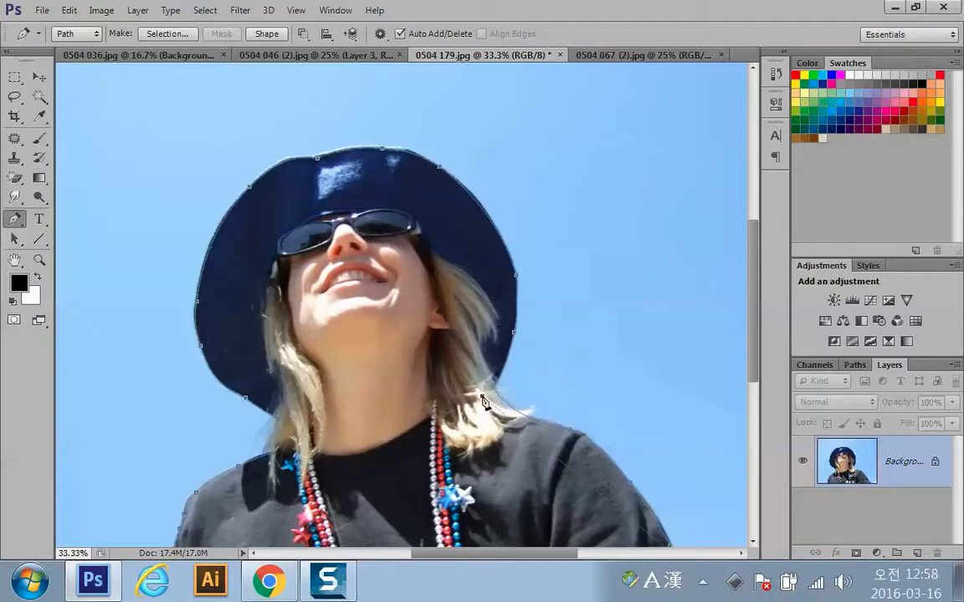
{"action": "scroll", "coordinate": [564, 409], "scroll_direction": "down", "scroll_amount": 5}
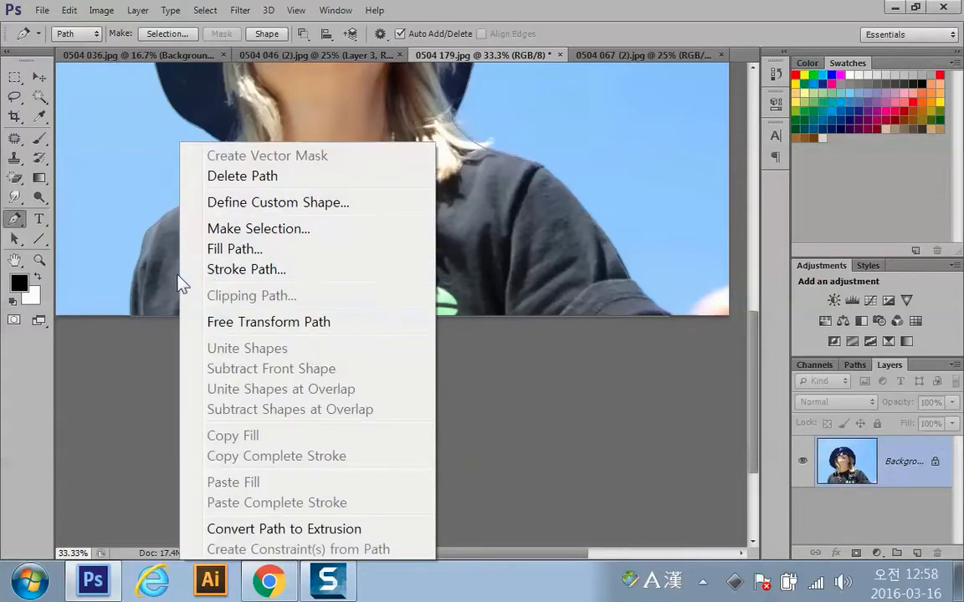
{"action": "right_click", "coordinate": [177, 249]}
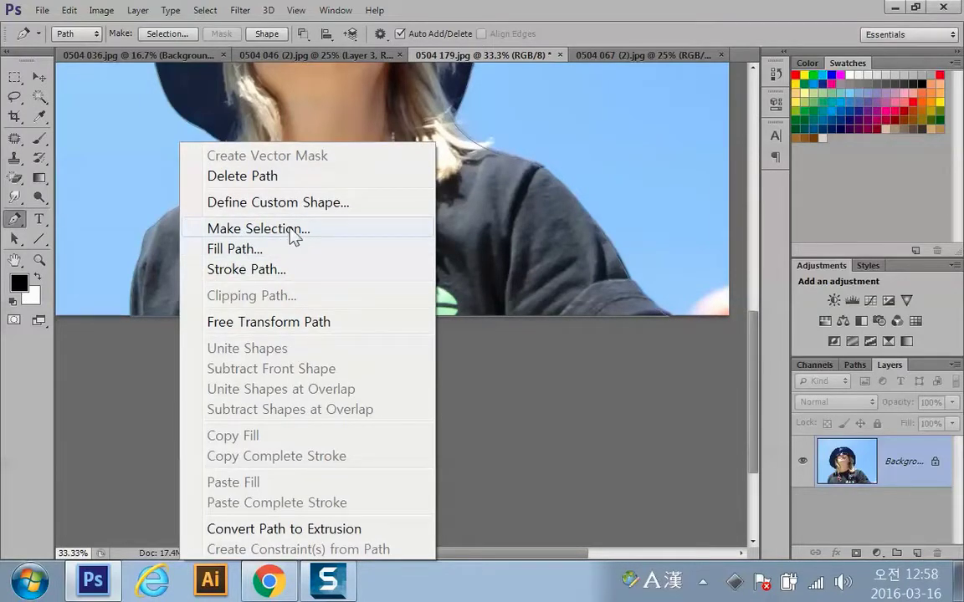
{"action": "left_click", "coordinate": [293, 228]}
{"action": "left_click", "coordinate": [511, 316]}
{"action": "scroll", "coordinate": [497, 216], "scroll_direction": "up", "scroll_amount": 1}
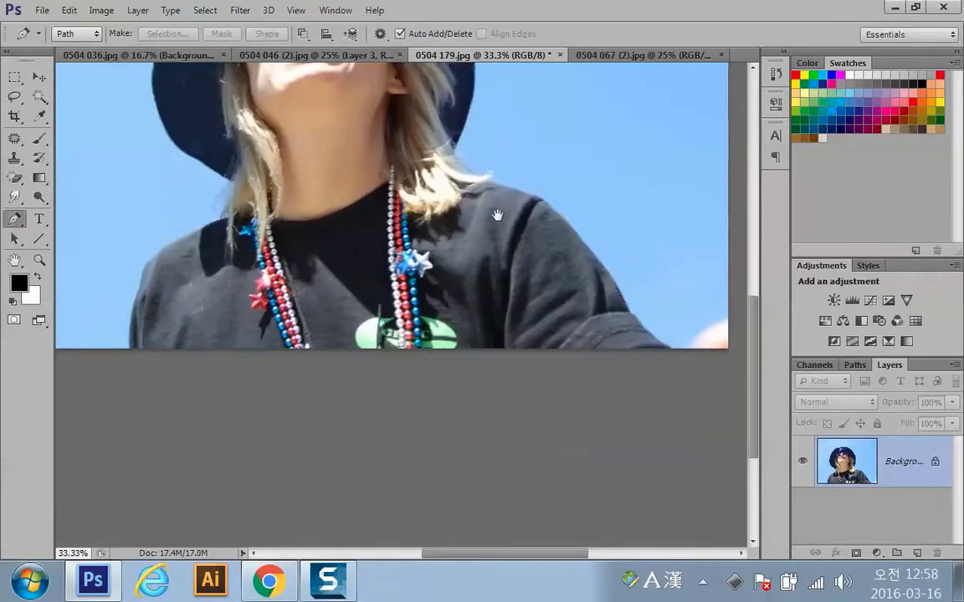
{"action": "scroll", "coordinate": [497, 216], "scroll_direction": "up", "scroll_amount": 5}
{"action": "key", "text": "ctrl+minus"}
{"action": "key", "text": "ctrl+minus"}
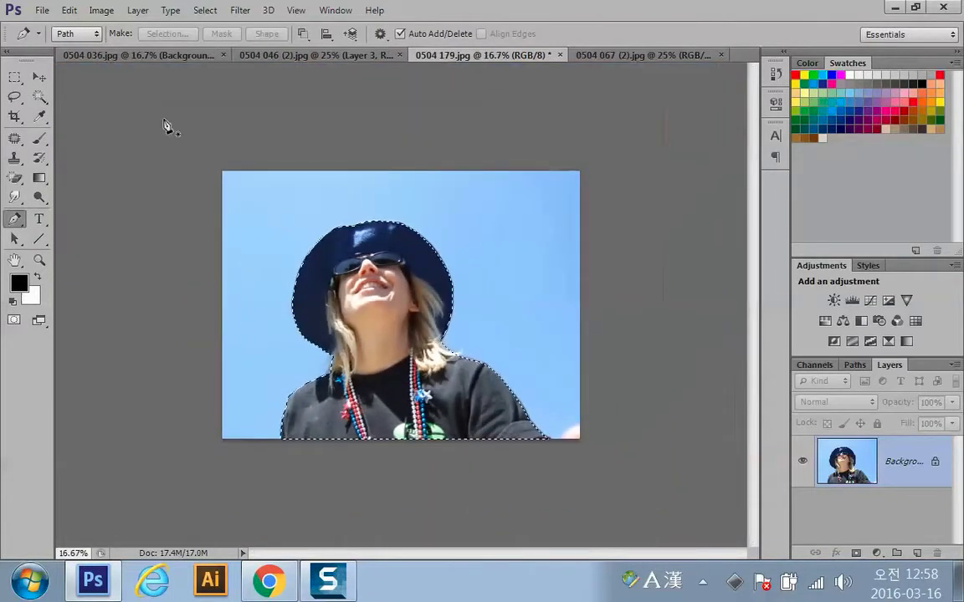
Step: Move the selected woman into the 0504 046 (2).jpg photo and defringe the new layer with a width of 1 pixel
{"action": "left_click", "coordinate": [38, 75]}
{"action": "left_click_drag", "start_coordinate": [372, 251], "coordinate": [457, 272]}
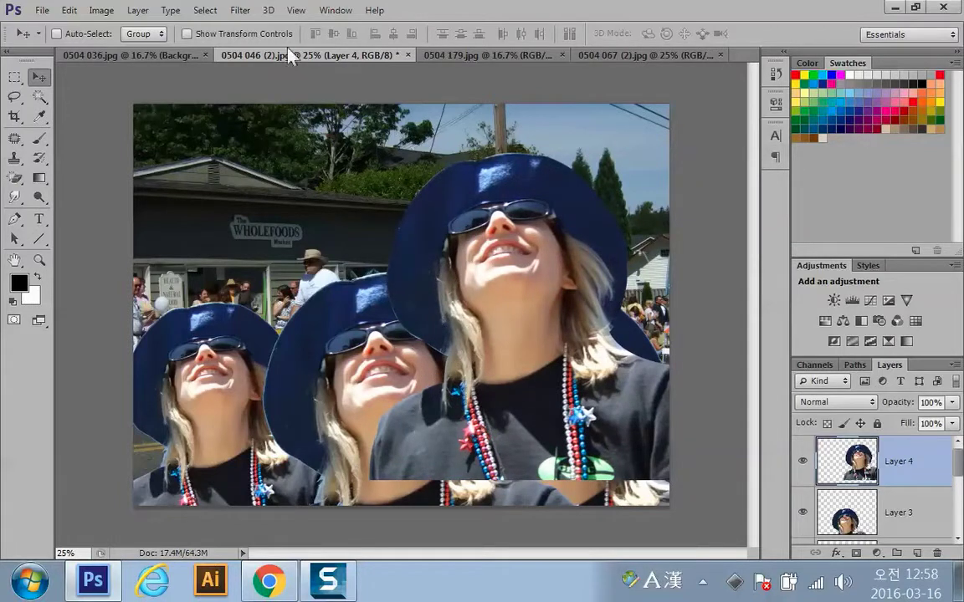
{"action": "left_click", "coordinate": [140, 11]}
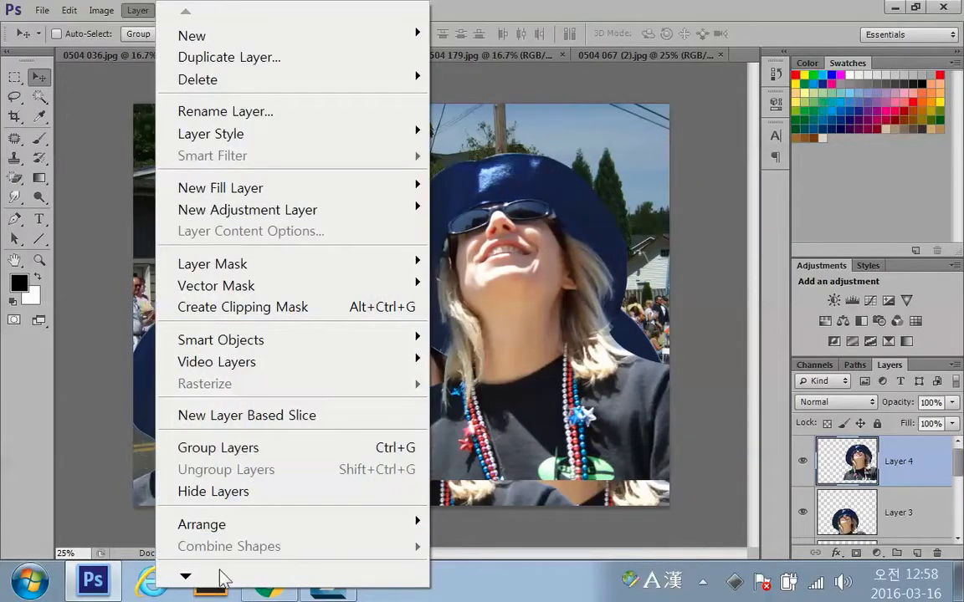
{"action": "mouse_move", "coordinate": [188, 576]}
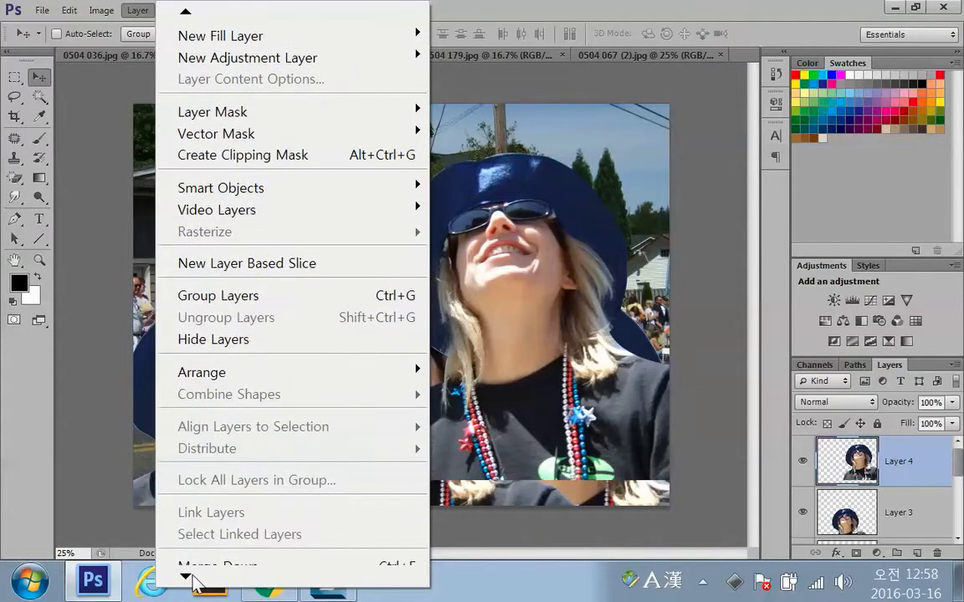
{"action": "mouse_move", "coordinate": [222, 548]}
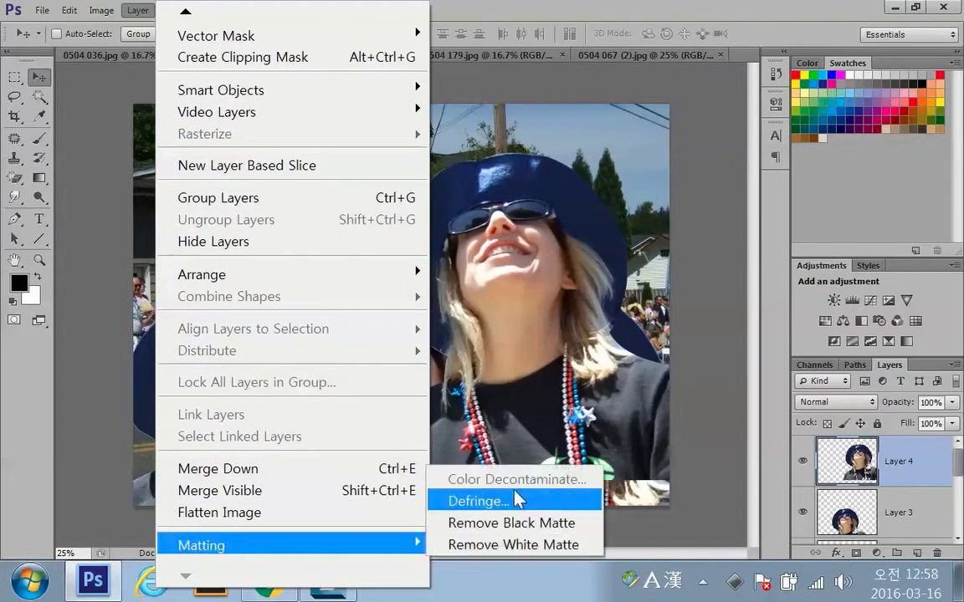
{"action": "left_click", "coordinate": [481, 500]}
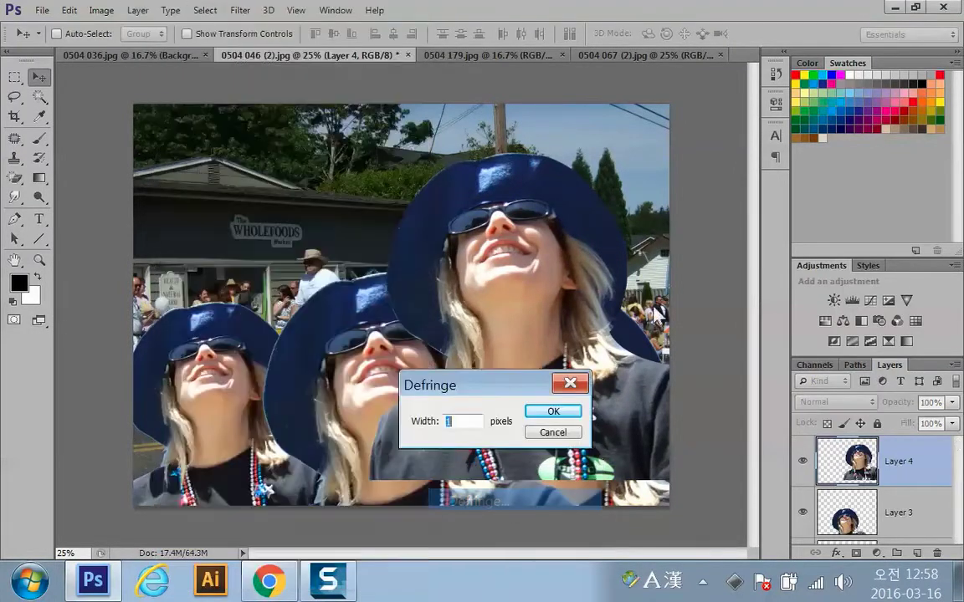
{"action": "left_click", "coordinate": [553, 413]}
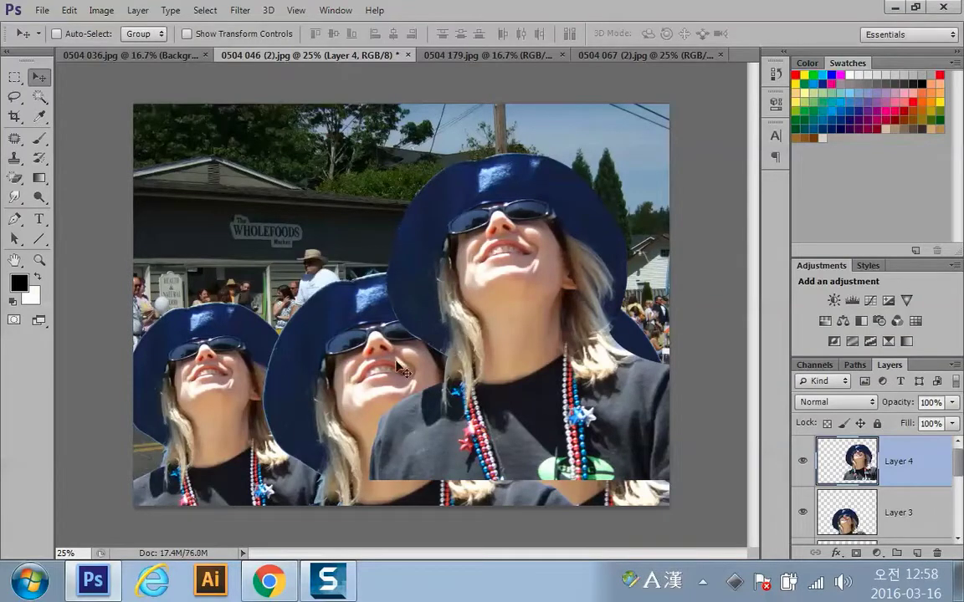
Step: Check the hat edges up close and move the large woman's cut-out down to the photo's lower edge
{"action": "left_click_drag", "start_coordinate": [340, 236], "coordinate": [406, 314]}
{"action": "left_click_drag", "start_coordinate": [575, 304], "coordinate": [267, 362]}
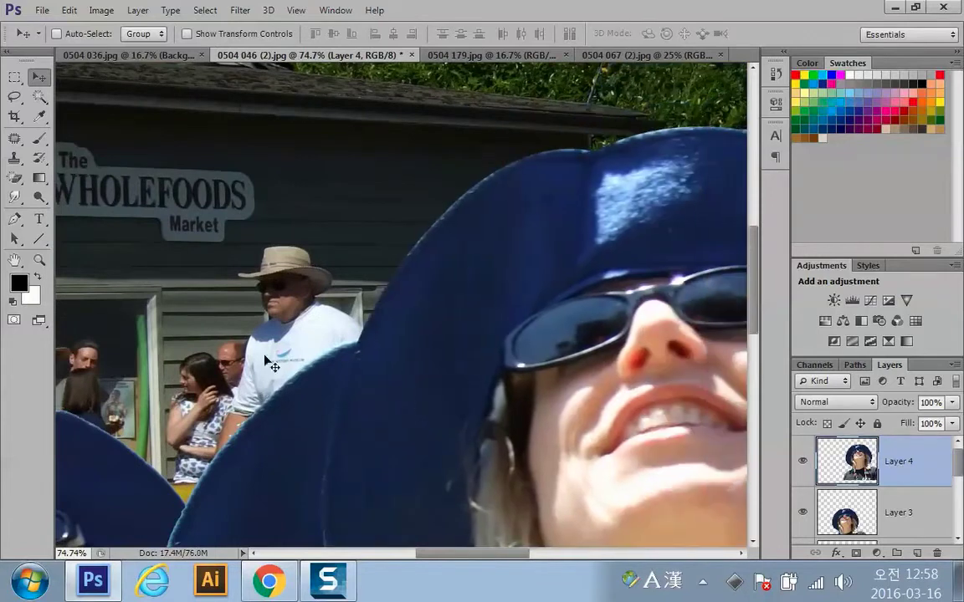
{"action": "left_click_drag", "start_coordinate": [285, 419], "coordinate": [351, 318]}
{"action": "scroll", "coordinate": [363, 323], "scroll_direction": "up", "scroll_amount": 5}
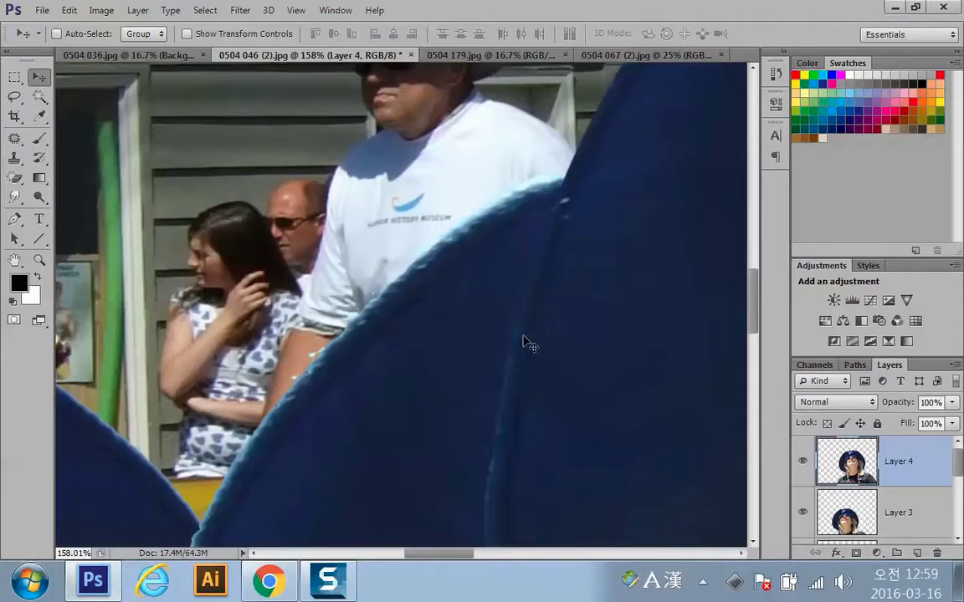
{"action": "scroll", "coordinate": [633, 170], "scroll_direction": "down", "scroll_amount": 7}
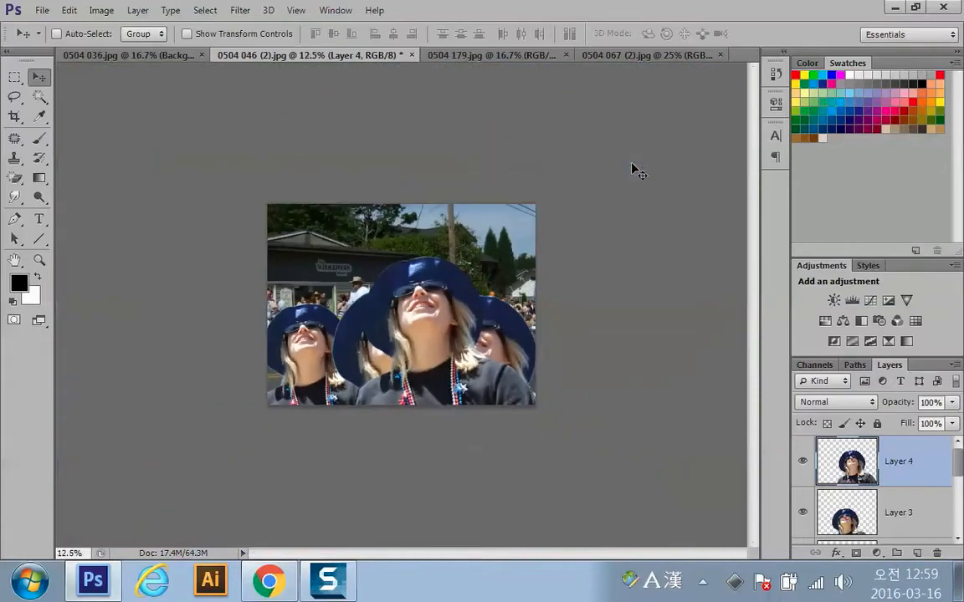
Step: Scale the woman's cut-out down with Free Transform and duplicate its layer, placing the two figures apart in the street photo
{"action": "left_click_drag", "start_coordinate": [437, 338], "coordinate": [441, 286]}
{"action": "key", "text": "ctrl+t"}
{"action": "left_click_drag", "start_coordinate": [360, 214], "coordinate": [403, 211]}
{"action": "left_click_drag", "start_coordinate": [423, 251], "coordinate": [413, 477]}
{"action": "key", "text": "Return"}
{"action": "key", "text": "ctrl+plus"}
{"action": "key", "text": "ctrl+plus"}
{"action": "key", "text": "ctrl+plus"}
{"action": "key", "text": "ctrl+plus"}
{"action": "left_click_drag", "start_coordinate": [318, 435], "coordinate": [316, 326]}
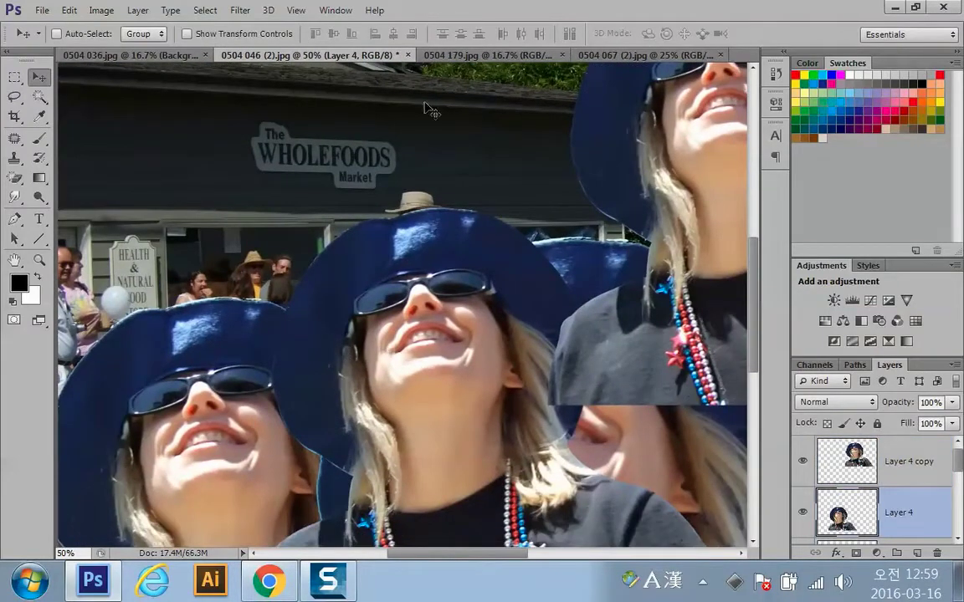
Step: Switch to the 0504 067 (2).jpg photo and set the Pen tool to draw in Path mode
{"action": "left_click", "coordinate": [661, 53]}
{"action": "left_click", "coordinate": [490, 53]}
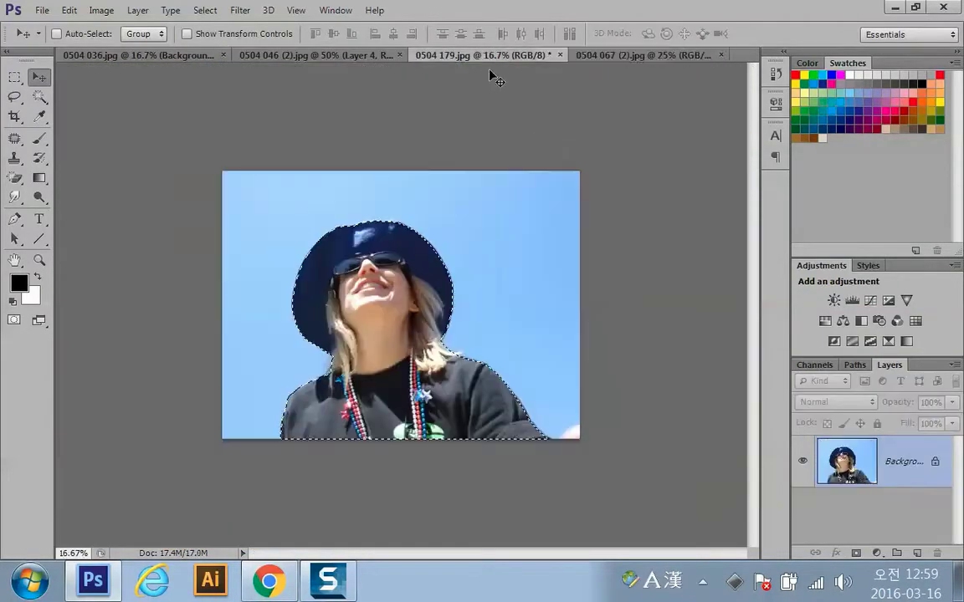
{"action": "left_click", "coordinate": [629, 54]}
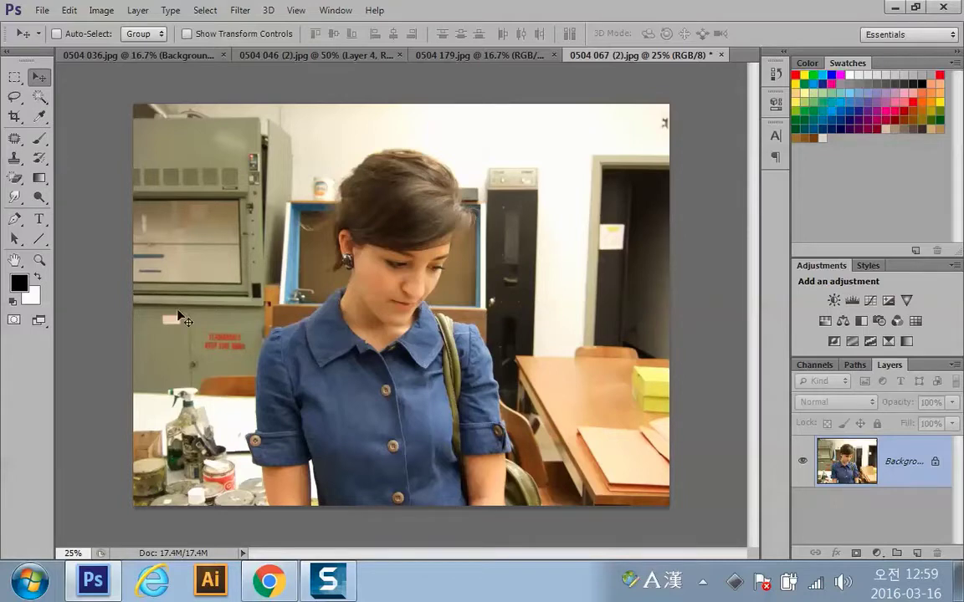
{"action": "left_click", "coordinate": [299, 301], "text": "ctrl"}
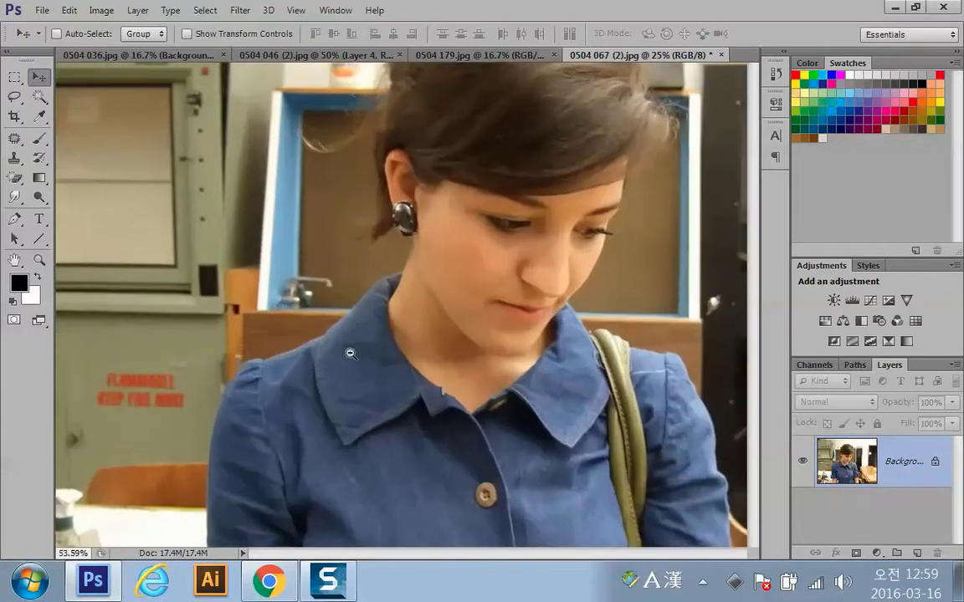
{"action": "left_click", "coordinate": [346, 349], "text": "ctrl"}
{"action": "left_click_drag", "start_coordinate": [383, 393], "coordinate": [340, 306]}
{"action": "key", "text": "ctrl+minus"}
{"action": "left_click_drag", "start_coordinate": [416, 333], "coordinate": [355, 340]}
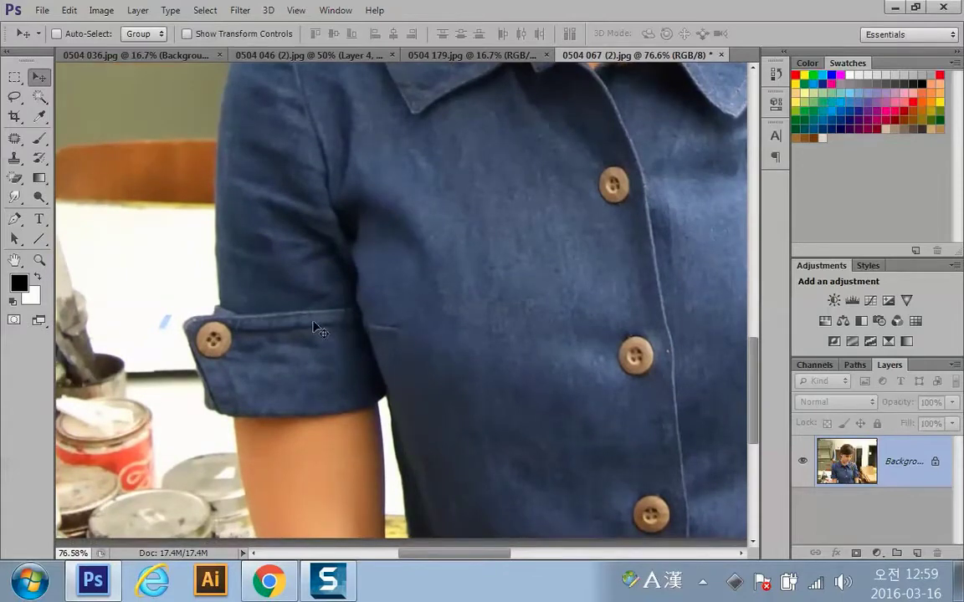
{"action": "left_click", "coordinate": [17, 222]}
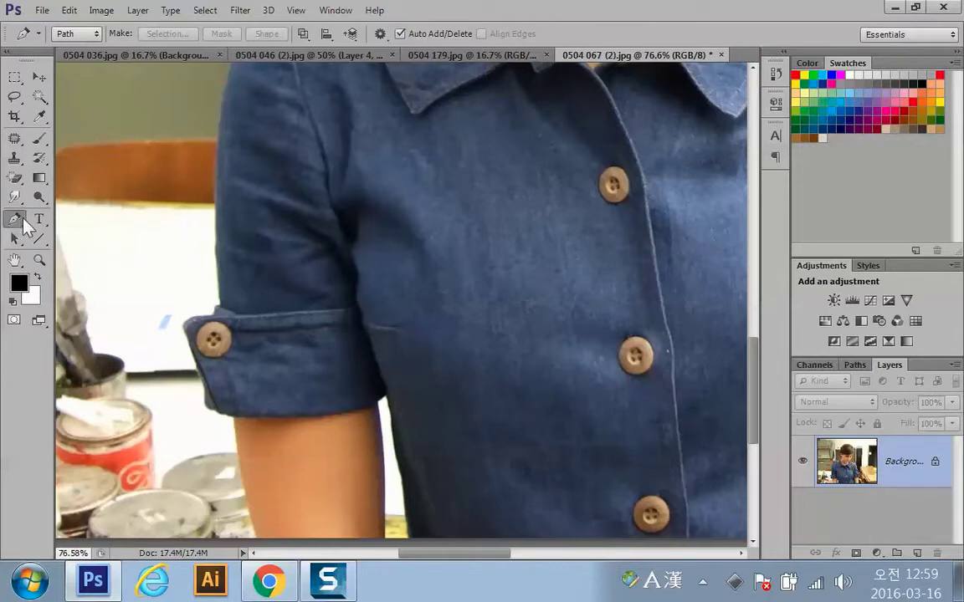
{"action": "left_click", "coordinate": [98, 37]}
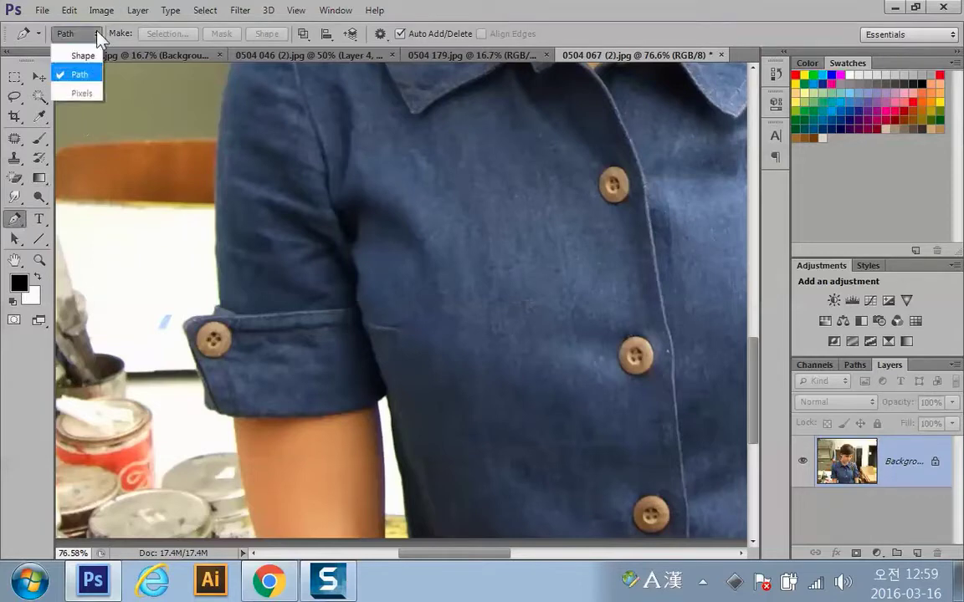
{"action": "left_click", "coordinate": [79, 77]}
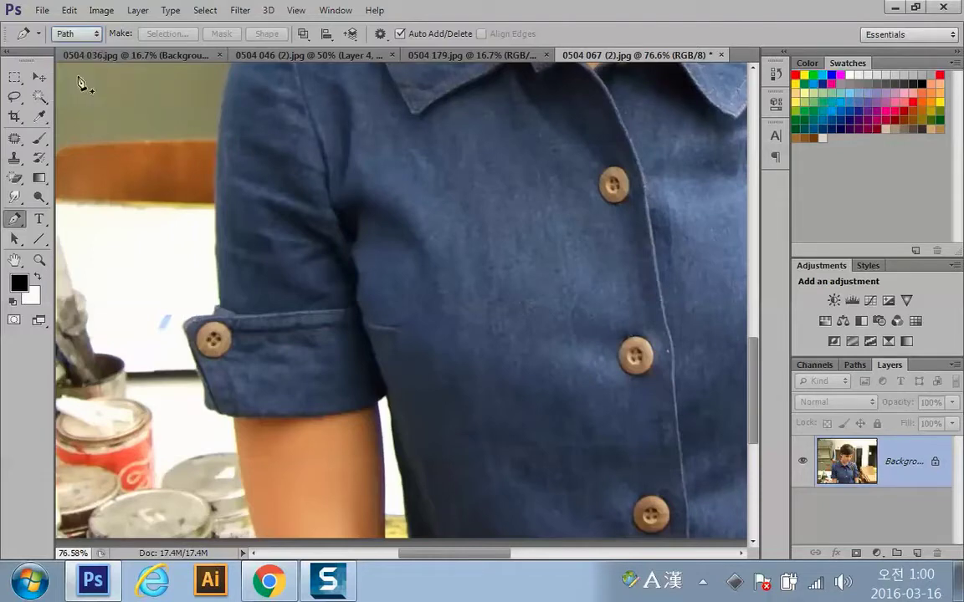
Step: Start a path where the woman's arm meets the photo's lower edge and trace it up the arm and around the buttoned cuff
{"action": "left_click", "coordinate": [256, 539]}
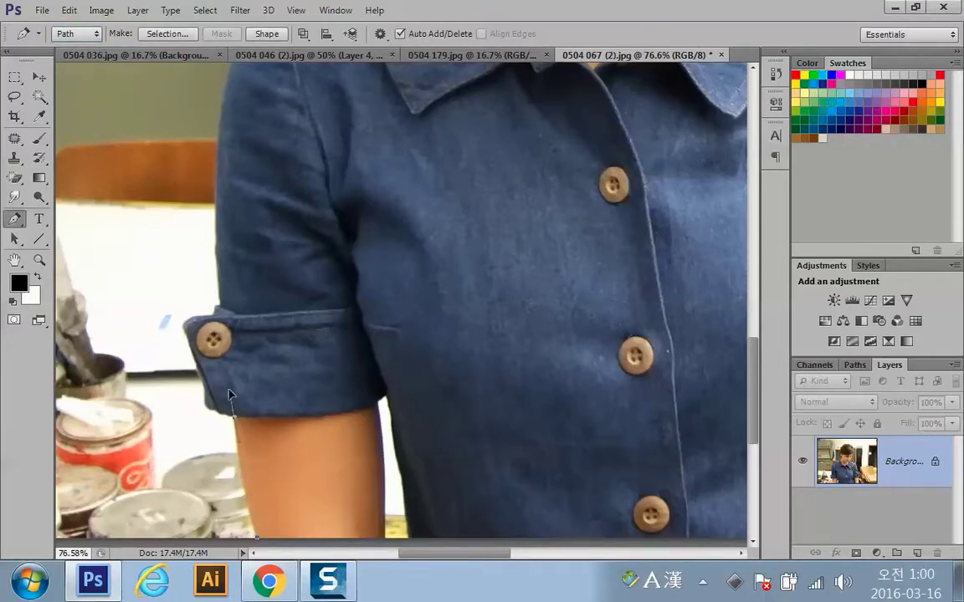
{"action": "left_click", "coordinate": [232, 362]}
{"action": "left_click_drag", "start_coordinate": [200, 316], "coordinate": [222, 317]}
Step: Continue the path up the outer edge of the sleeve, over the puffed shoulder and along the shoulder seam to the collar
{"action": "left_click_drag", "start_coordinate": [310, 244], "coordinate": [230, 403]}
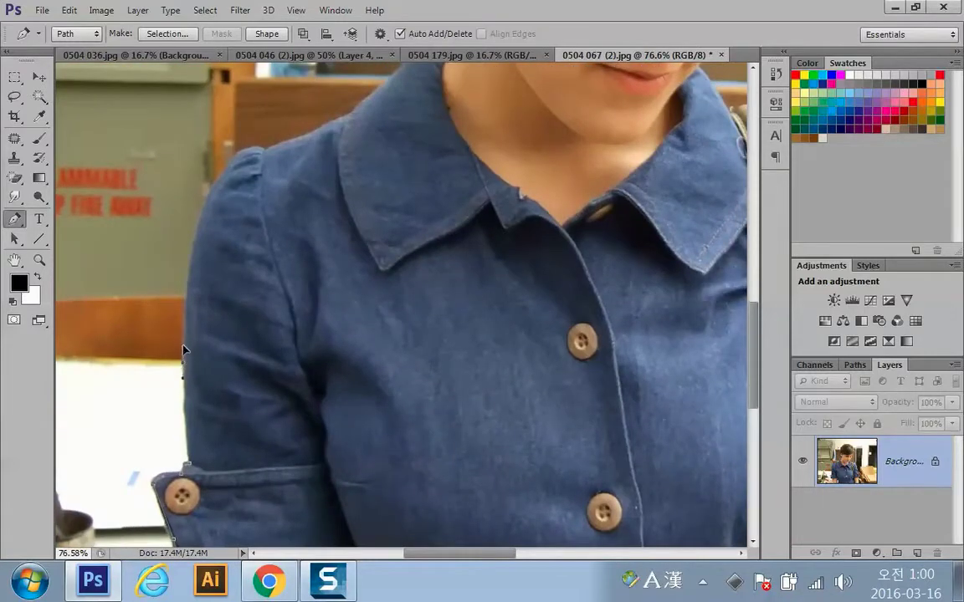
{"action": "left_click", "coordinate": [221, 178]}
{"action": "left_click", "coordinate": [222, 178], "text": "alt"}
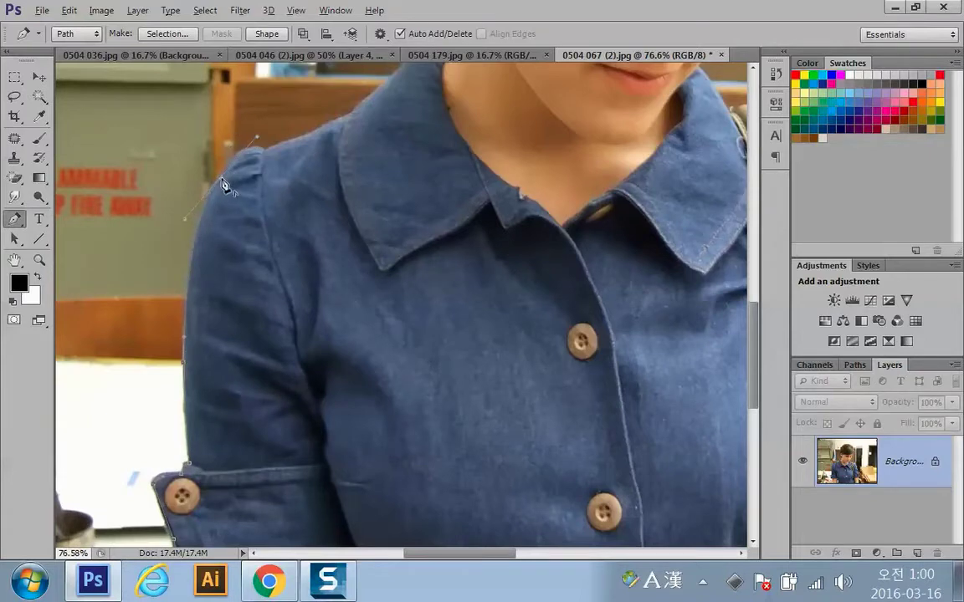
{"action": "left_click", "coordinate": [265, 153], "text": "alt"}
{"action": "left_click_drag", "start_coordinate": [305, 143], "coordinate": [314, 136]}
{"action": "left_click_drag", "start_coordinate": [421, 108], "coordinate": [379, 306]}
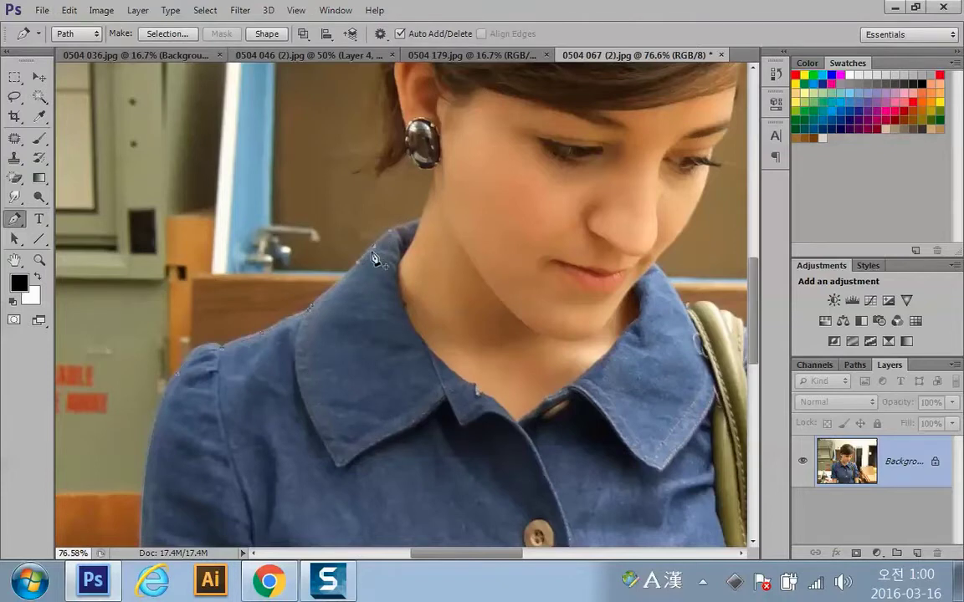
Step: Open and enlarge the History panel and step back through several of the path's recent anchor point states
{"action": "left_click", "coordinate": [777, 77]}
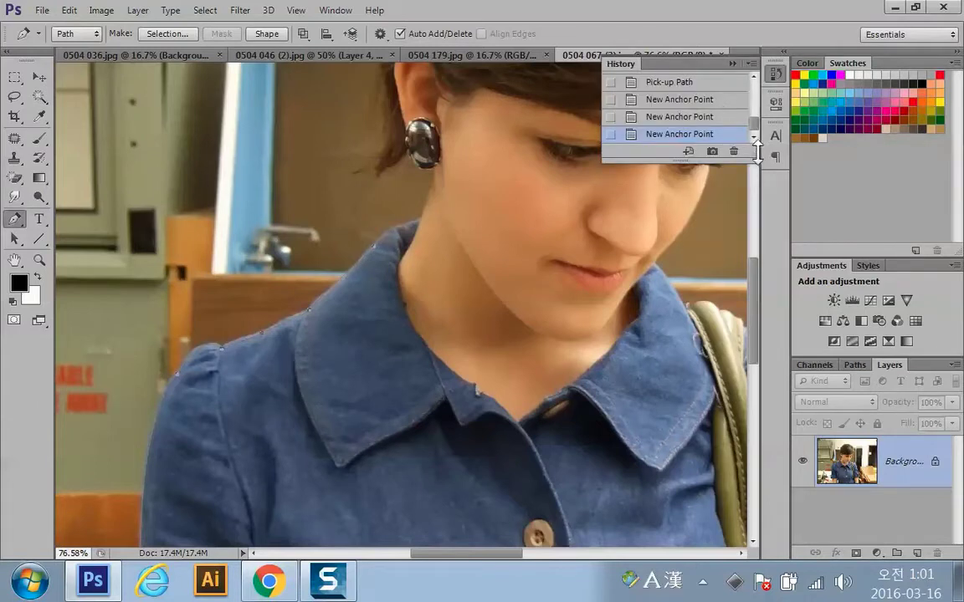
{"action": "left_click_drag", "start_coordinate": [724, 156], "coordinate": [724, 431]}
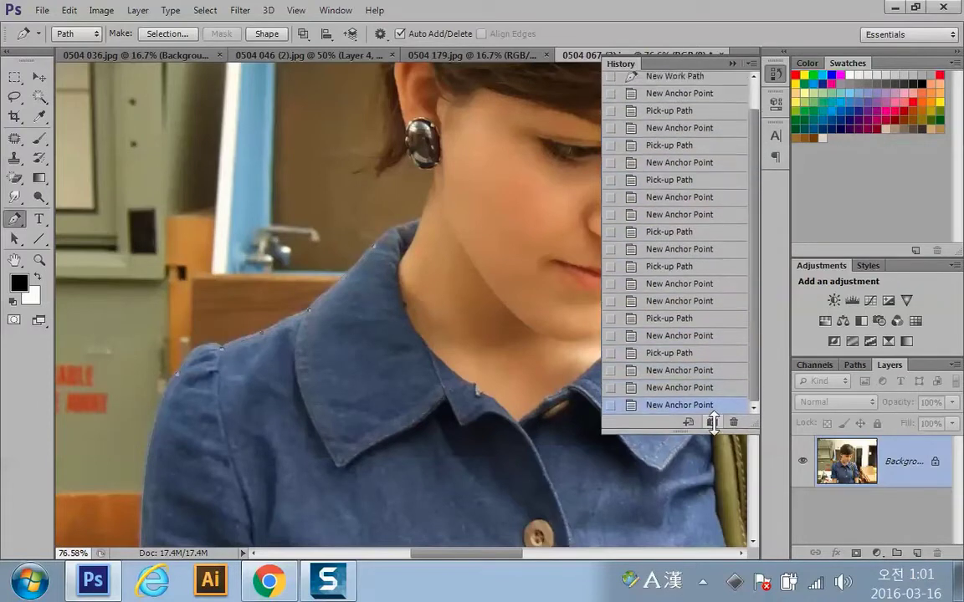
{"action": "left_click", "coordinate": [667, 389]}
{"action": "key", "text": "ctrl+alt+z"}
{"action": "key", "text": "ctrl+alt+z"}
{"action": "key", "text": "ctrl+alt+z"}
{"action": "key", "text": "ctrl+alt+z"}
{"action": "key", "text": "ctrl+alt+z"}
{"action": "key", "text": "ctrl+alt+z"}
{"action": "key", "text": "ctrl+alt+z"}
{"action": "key", "text": "ctrl+alt+z"}
{"action": "key", "text": "ctrl+alt+z"}
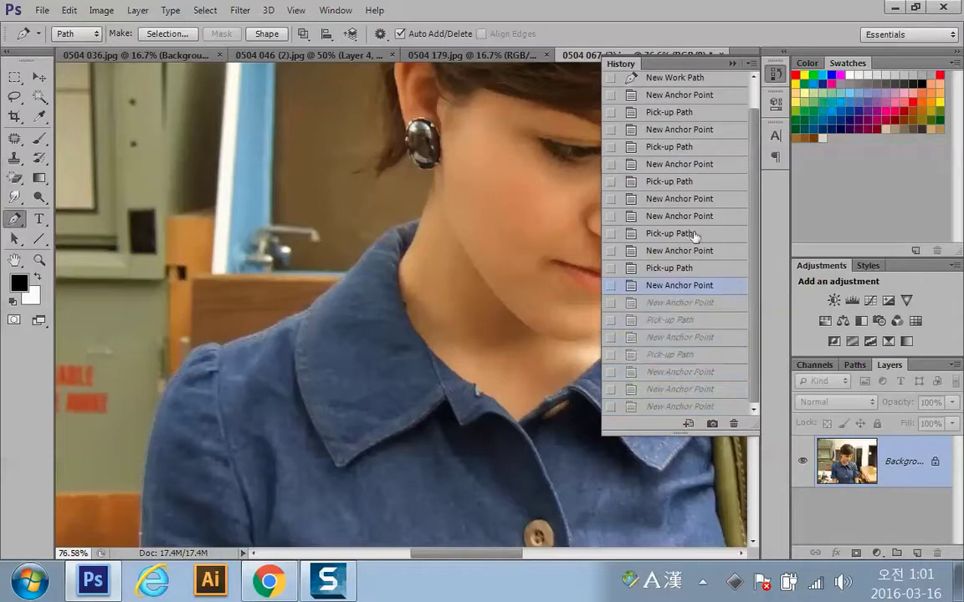
Step: Step forward through the history to the path's latest anchor point and collapse the History panel
{"action": "key", "text": "ctrl+shift+z"}
{"action": "key", "text": "ctrl+shift+z"}
{"action": "key", "text": "ctrl+shift+z"}
{"action": "key", "text": "ctrl+shift+z"}
{"action": "key", "text": "ctrl+shift+z"}
{"action": "key", "text": "ctrl+shift+z"}
{"action": "key", "text": "ctrl+shift+z"}
{"action": "key", "text": "ctrl+shift+z"}
{"action": "key", "text": "ctrl+shift+z"}
{"action": "key", "text": "ctrl+shift+z"}
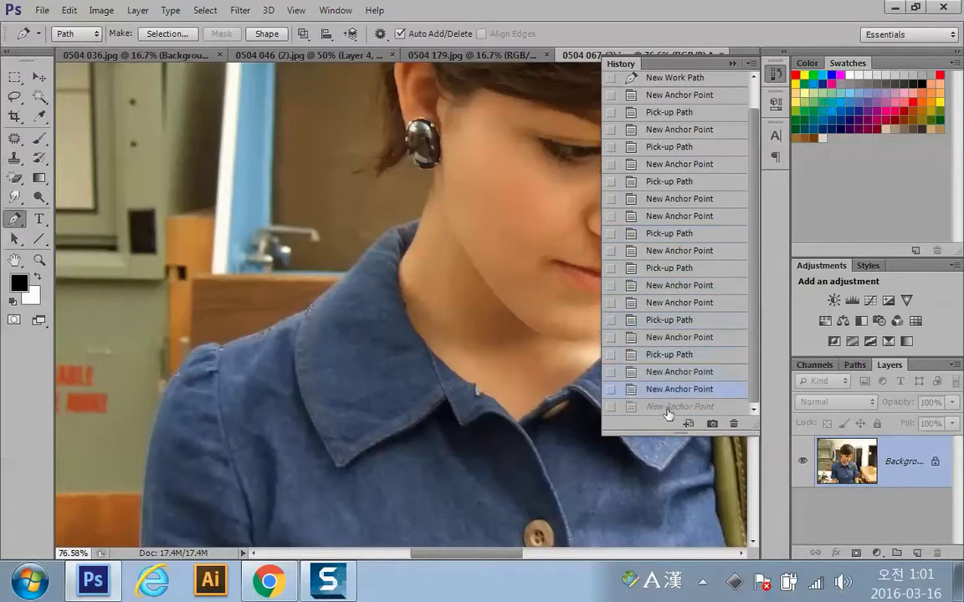
{"action": "key", "text": "ctrl+alt+z"}
{"action": "key", "text": "ctrl+alt+z"}
{"action": "key", "text": "ctrl+alt+z"}
{"action": "key", "text": "ctrl+shift+z"}
{"action": "key", "text": "ctrl+shift+z"}
{"action": "key", "text": "ctrl+shift+z"}
{"action": "left_click", "coordinate": [733, 64]}
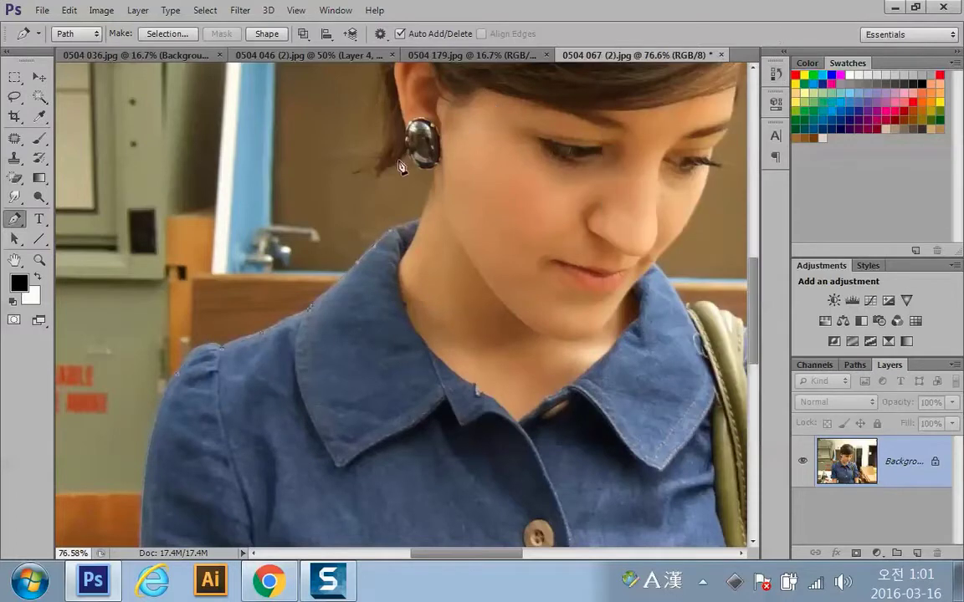
{"action": "left_click", "coordinate": [68, 11]}
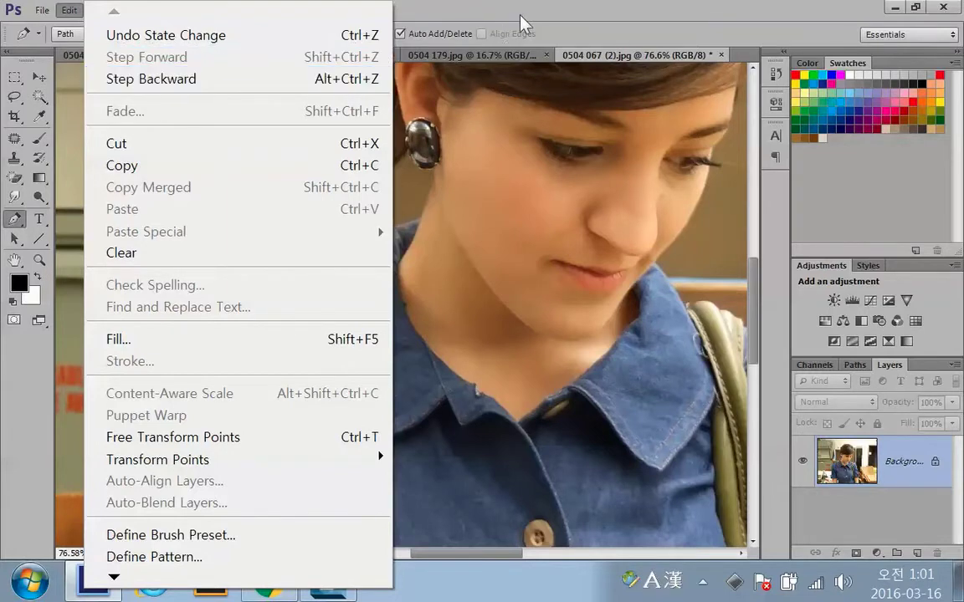
{"action": "left_click", "coordinate": [469, 13]}
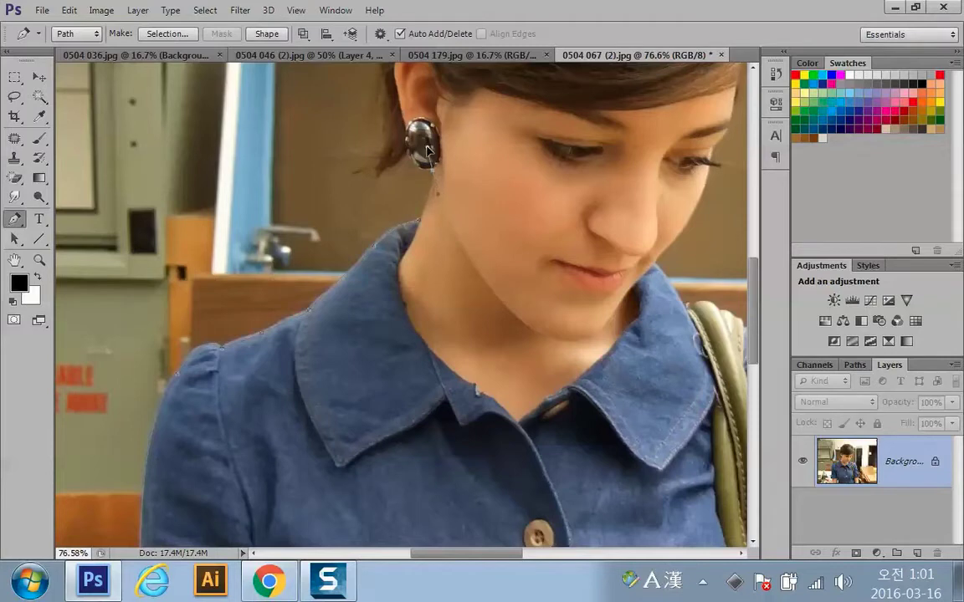
Step: Continue the path from the collar up the neck, around the earring and along the hair behind the ear
{"action": "left_click_drag", "start_coordinate": [486, 157], "coordinate": [452, 286]}
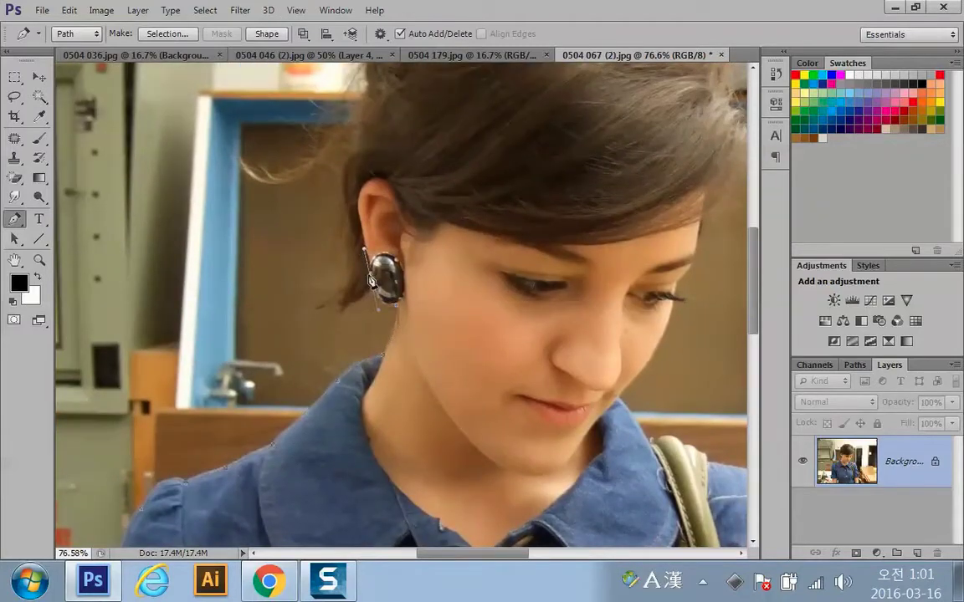
{"action": "left_click_drag", "start_coordinate": [341, 311], "coordinate": [332, 312]}
{"action": "left_click_drag", "start_coordinate": [343, 181], "coordinate": [293, 117]}
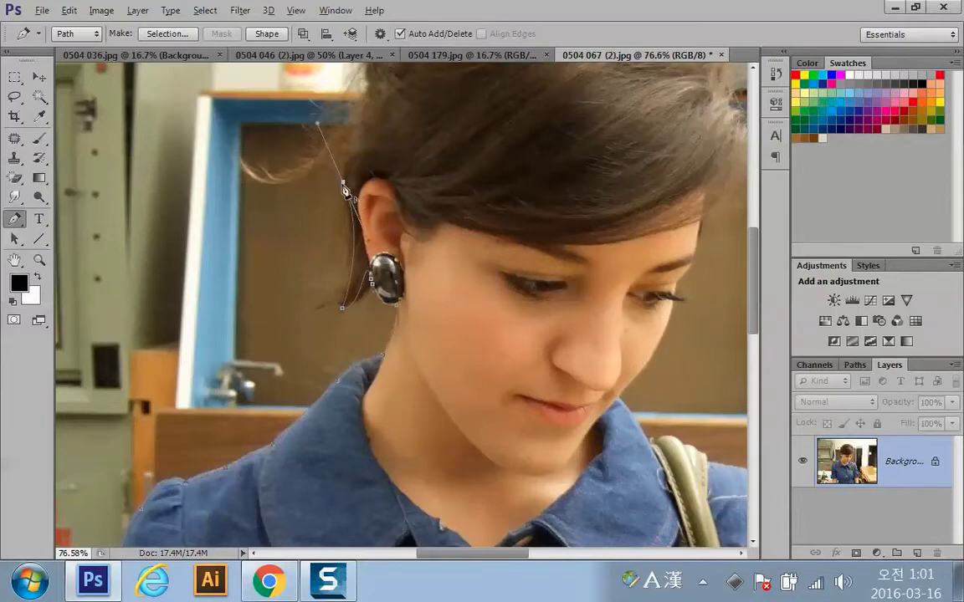
{"action": "left_click_drag", "start_coordinate": [484, 168], "coordinate": [452, 319]}
{"action": "left_click_drag", "start_coordinate": [327, 299], "coordinate": [347, 303]}
{"action": "left_click", "coordinate": [327, 300], "text": "alt"}
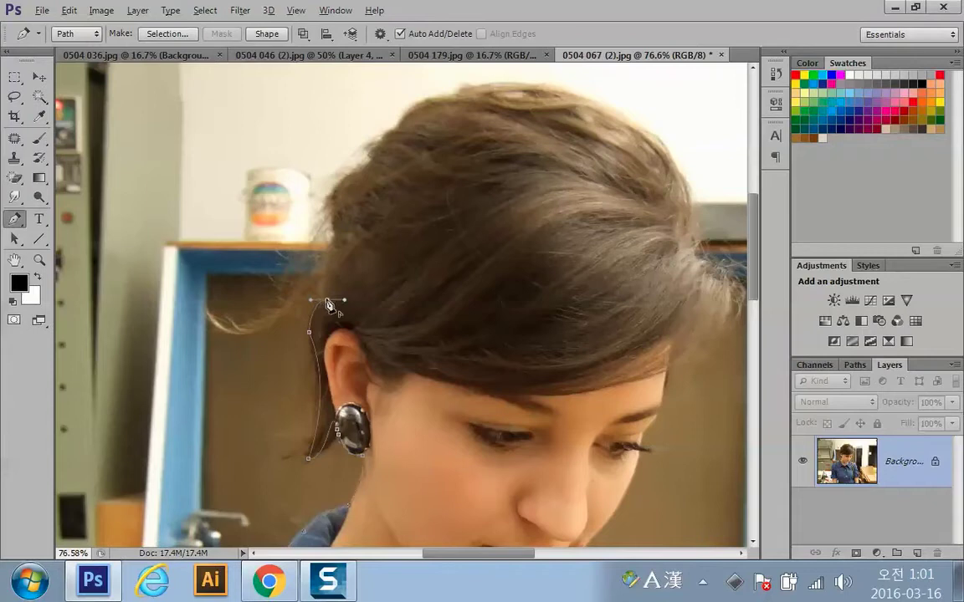
Step: Trace the path up the back of the woman's hair and over the crown, converting anchors to change direction where needed
{"action": "left_click", "coordinate": [332, 238]}
{"action": "left_click_drag", "start_coordinate": [363, 168], "coordinate": [411, 148]}
{"action": "left_click_drag", "start_coordinate": [508, 157], "coordinate": [415, 269]}
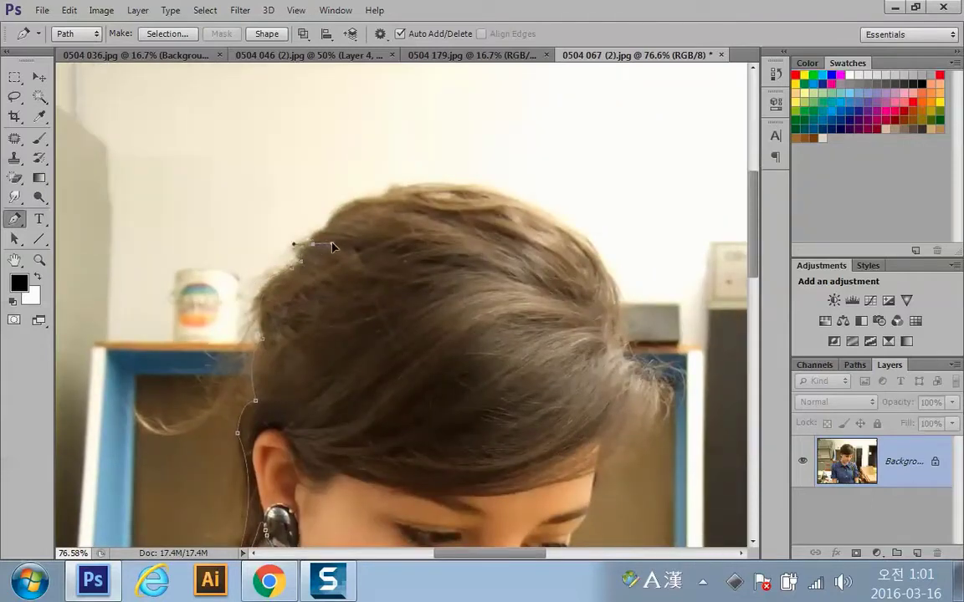
{"action": "mouse_move", "coordinate": [332, 246]}
{"action": "left_mouse_down"}
{"action": "mouse_move", "coordinate": [318, 249]}
{"action": "mouse_move", "coordinate": [322, 235]}
{"action": "left_mouse_up"}
{"action": "left_click", "coordinate": [315, 248]}
{"action": "left_click", "coordinate": [314, 244], "text": "alt"}
{"action": "left_click_drag", "start_coordinate": [343, 204], "coordinate": [375, 201]}
{"action": "left_click_drag", "start_coordinate": [491, 191], "coordinate": [550, 210]}
{"action": "left_click", "coordinate": [490, 192], "text": "alt"}
Step: Continue the path down the front of the hair and around the wispy tip of the fringe
{"action": "scroll", "coordinate": [481, 193], "scroll_direction": "down", "scroll_amount": 2}
{"action": "scroll", "coordinate": [481, 194], "scroll_direction": "right", "scroll_amount": 3}
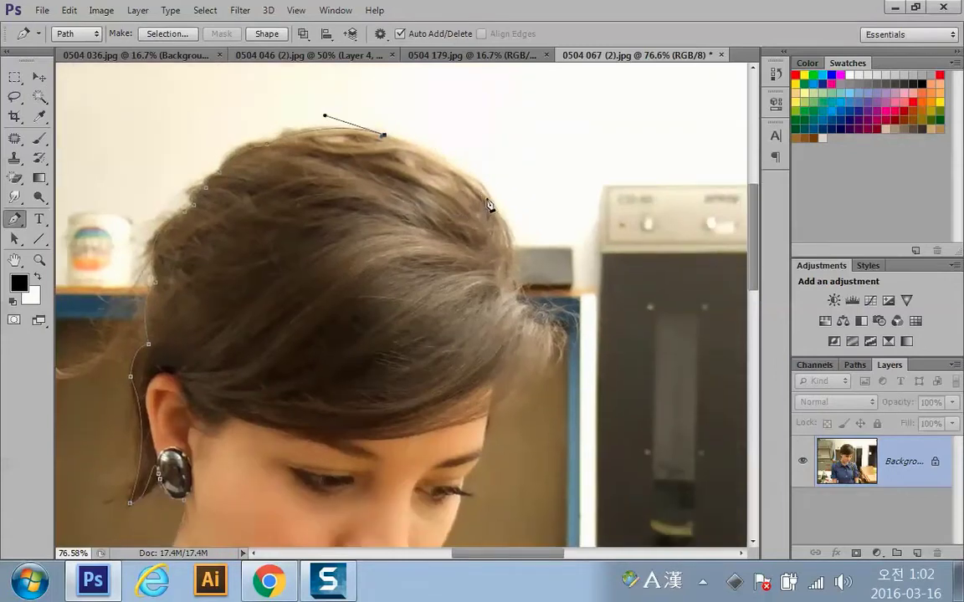
{"action": "left_click_drag", "start_coordinate": [493, 209], "coordinate": [515, 258]}
{"action": "left_click_drag", "start_coordinate": [504, 221], "coordinate": [505, 222]}
{"action": "left_click", "coordinate": [495, 210], "text": "alt"}
{"action": "left_click_drag", "start_coordinate": [492, 318], "coordinate": [494, 314]}
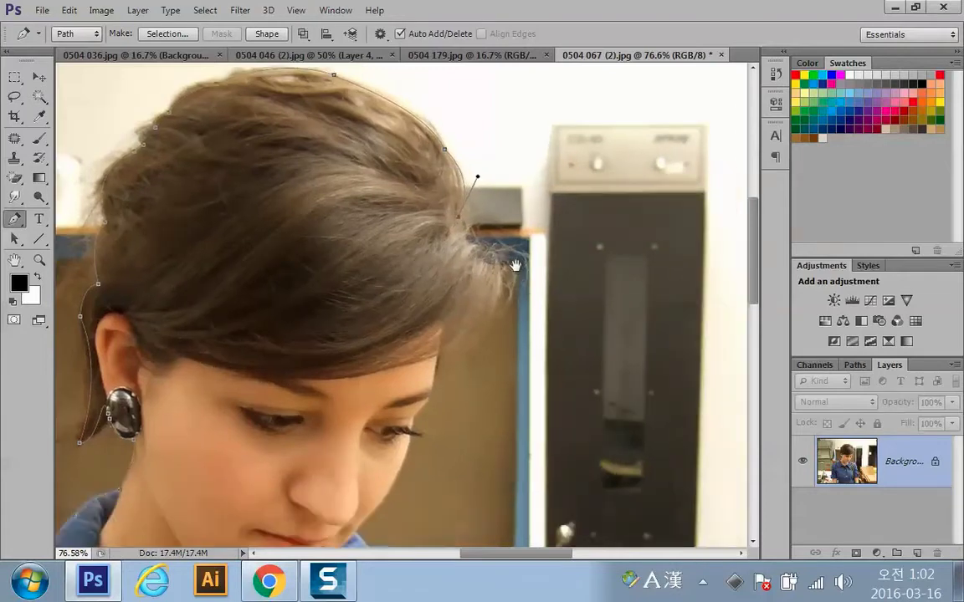
{"action": "scroll", "coordinate": [502, 276], "scroll_direction": "down", "scroll_amount": 1}
{"action": "scroll", "coordinate": [502, 276], "scroll_direction": "right", "scroll_amount": 3}
{"action": "left_click_drag", "start_coordinate": [459, 239], "coordinate": [469, 243]}
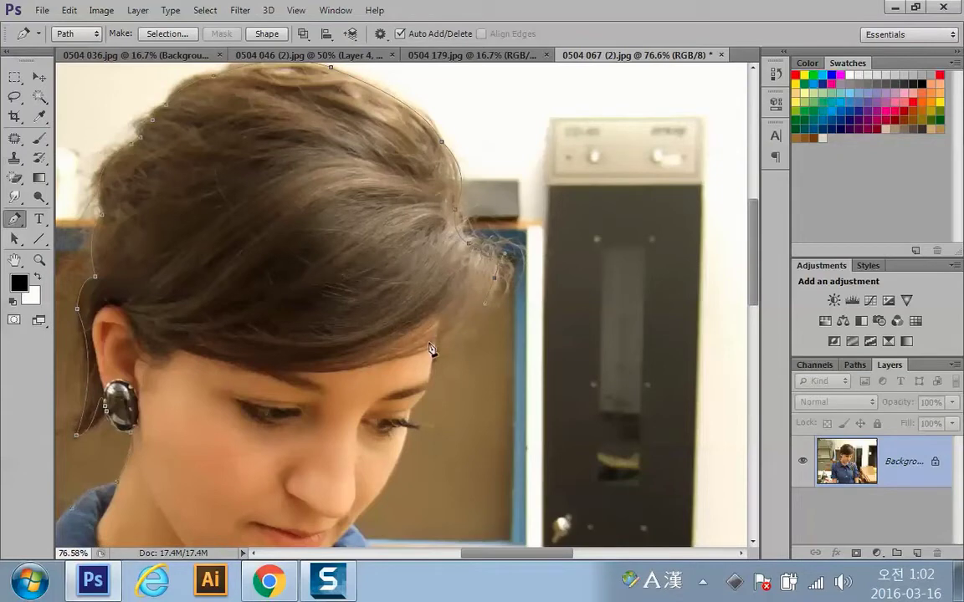
Step: Trace the forehead and brow in profile and follow the outline around the protruding eyelashes
{"action": "scroll", "coordinate": [425, 352], "scroll_direction": "down", "scroll_amount": 2}
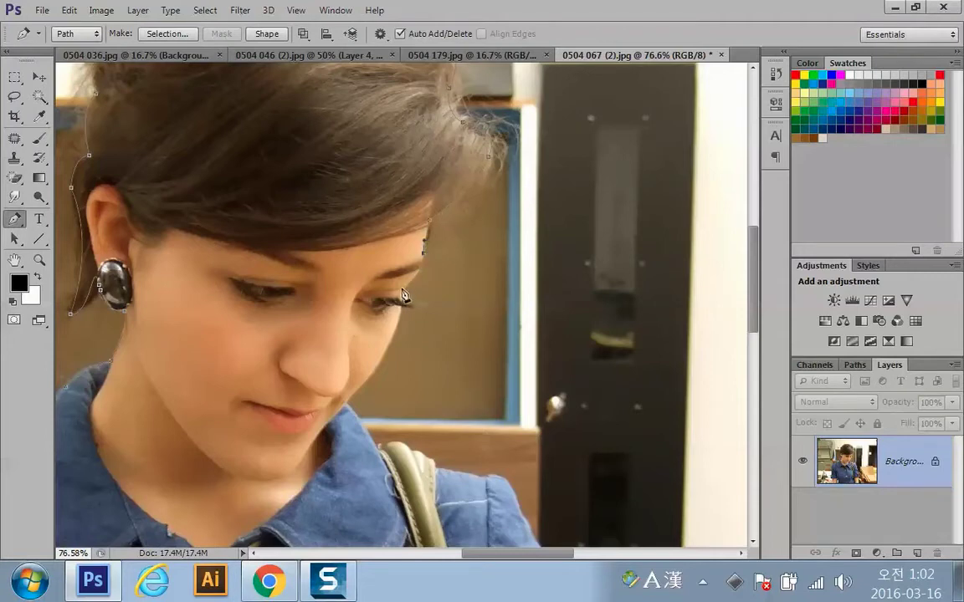
{"action": "left_click_drag", "start_coordinate": [404, 293], "coordinate": [398, 296]}
{"action": "scroll", "coordinate": [405, 306], "scroll_direction": "up", "scroll_amount": 5}
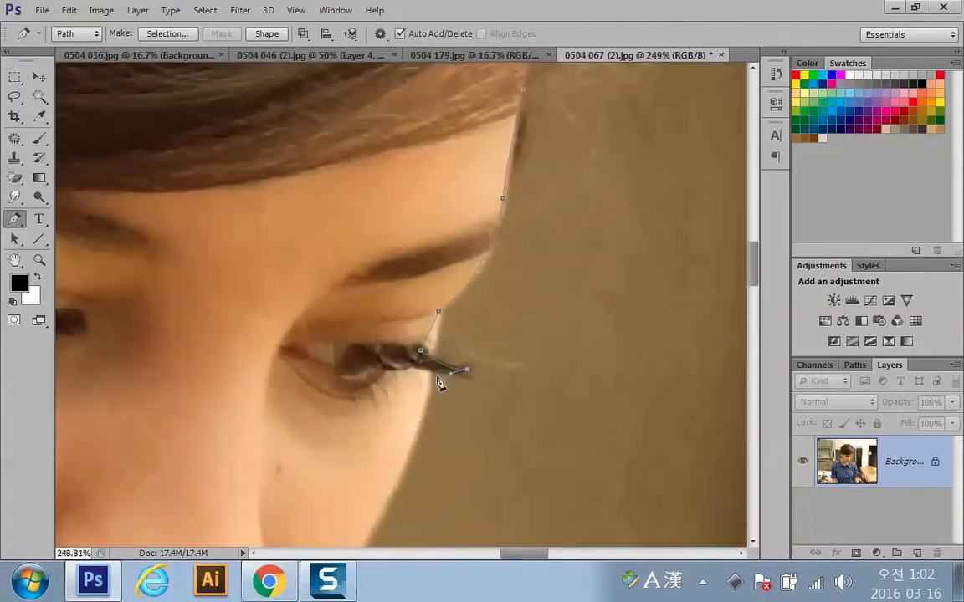
{"action": "left_click", "coordinate": [431, 371]}
Step: Continue the path down the cheek, along the collar edge and over the top of the bag strap
{"action": "left_click_drag", "start_coordinate": [508, 404], "coordinate": [539, 136]}
{"action": "scroll", "coordinate": [560, 135], "scroll_direction": "down", "scroll_amount": 3}
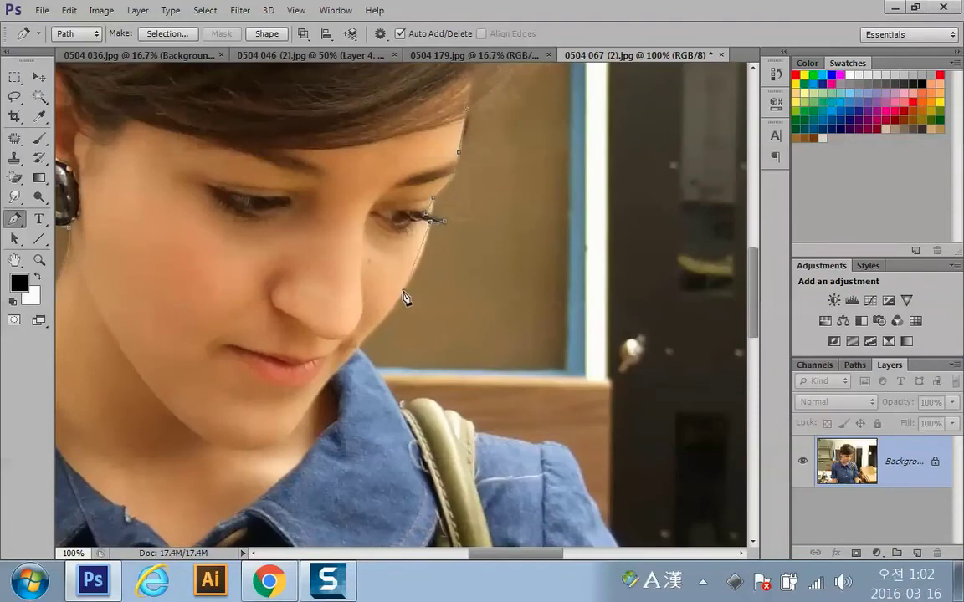
{"action": "left_click_drag", "start_coordinate": [404, 292], "coordinate": [379, 324]}
{"action": "left_click", "coordinate": [397, 410]}
{"action": "left_click_drag", "start_coordinate": [460, 421], "coordinate": [476, 440]}
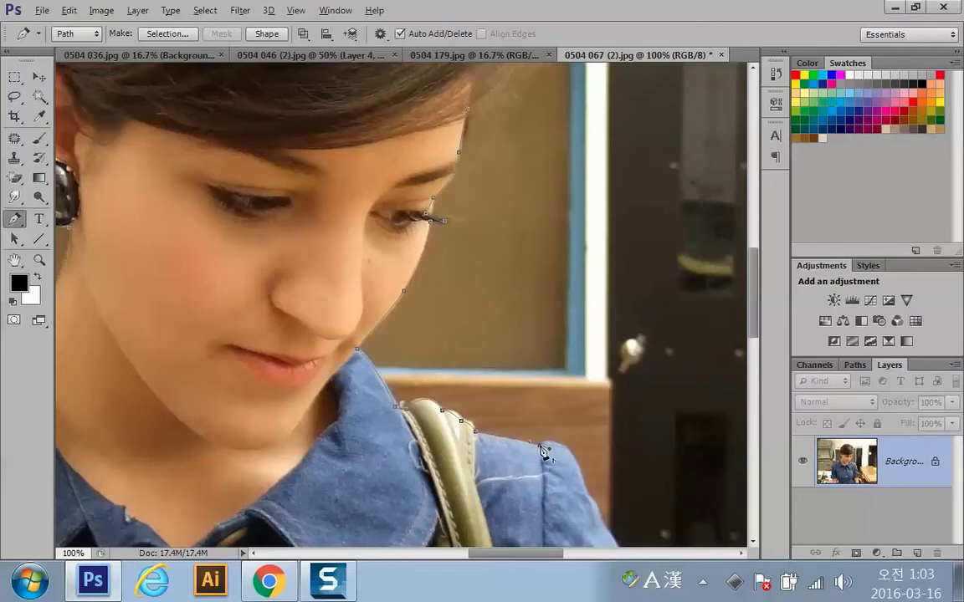
Step: Trace over the shoulder beside the bag strap and down the sleeve's outer edge around the buttoned cuff
{"action": "left_click_drag", "start_coordinate": [581, 458], "coordinate": [531, 323]}
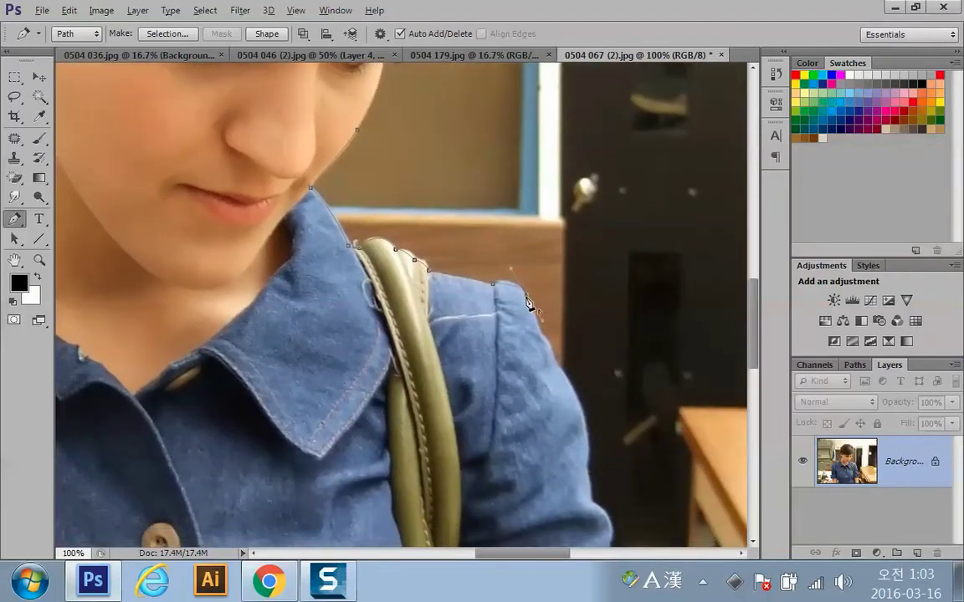
{"action": "left_click_drag", "start_coordinate": [570, 363], "coordinate": [520, 295]}
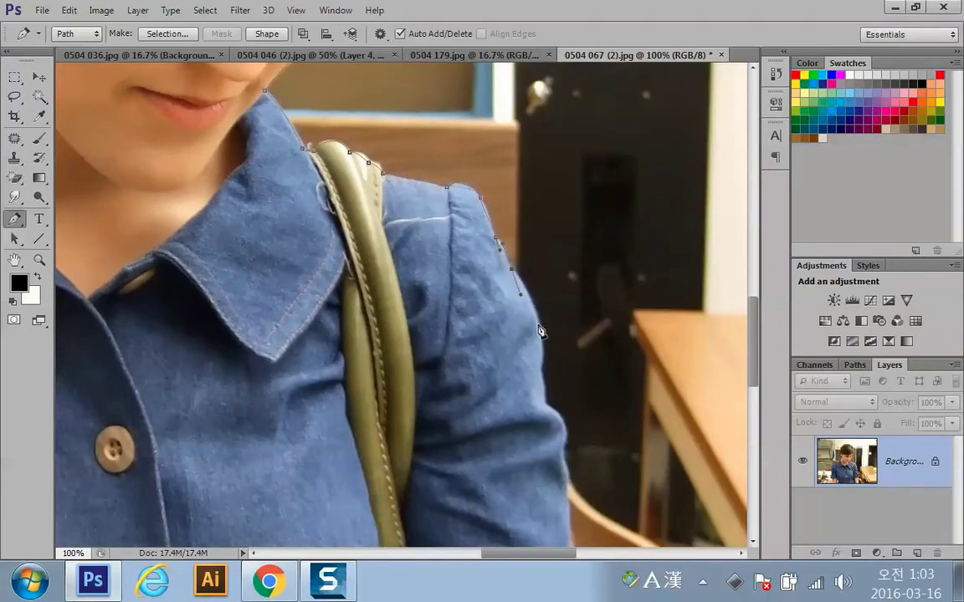
{"action": "left_click_drag", "start_coordinate": [540, 342], "coordinate": [540, 391]}
{"action": "left_click", "coordinate": [538, 378]}
{"action": "left_click_drag", "start_coordinate": [552, 424], "coordinate": [516, 366]}
{"action": "left_click", "coordinate": [536, 400]}
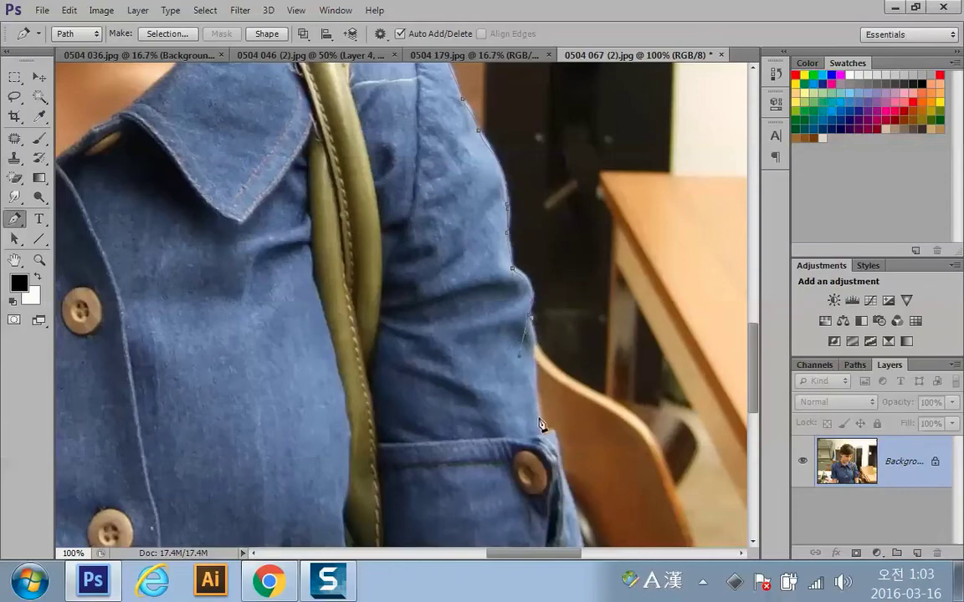
{"action": "left_click", "coordinate": [540, 434]}
{"action": "key", "text": "ctrl+minus"}
{"action": "key", "text": "ctrl+minus"}
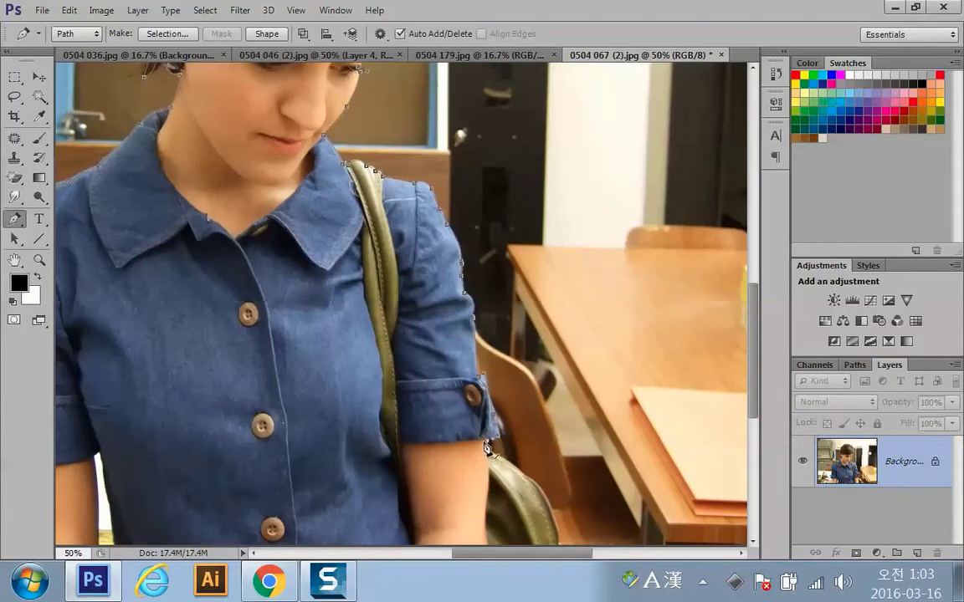
Step: Trace down the bare forearm below the cuff and close the path along the photo's lower edge
{"action": "scroll", "coordinate": [488, 448], "scroll_direction": "down", "scroll_amount": 5}
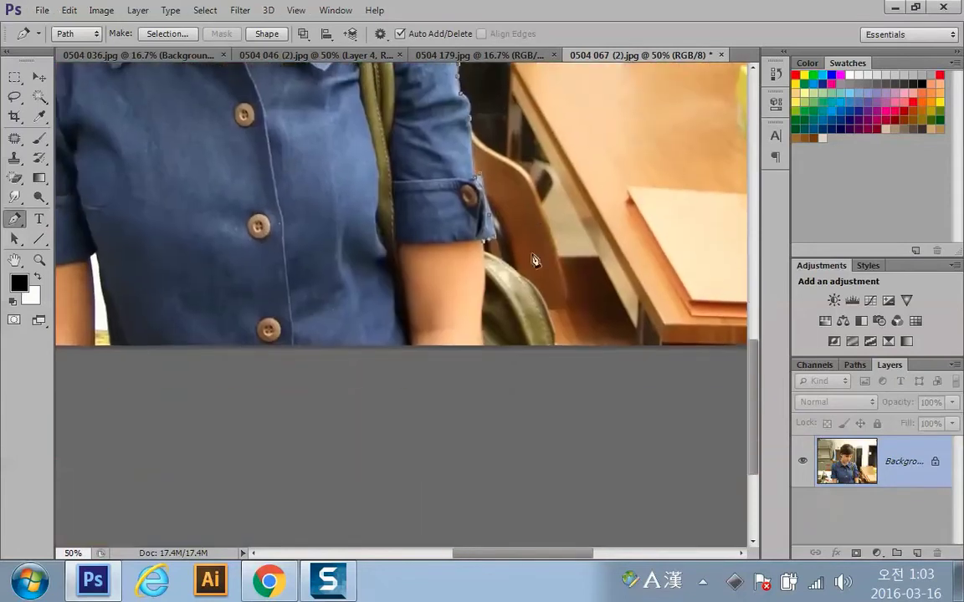
{"action": "left_click", "coordinate": [481, 280]}
{"action": "left_click", "coordinate": [483, 320]}
{"action": "left_click", "coordinate": [485, 347]}
{"action": "left_click_drag", "start_coordinate": [525, 329], "coordinate": [680, 358]}
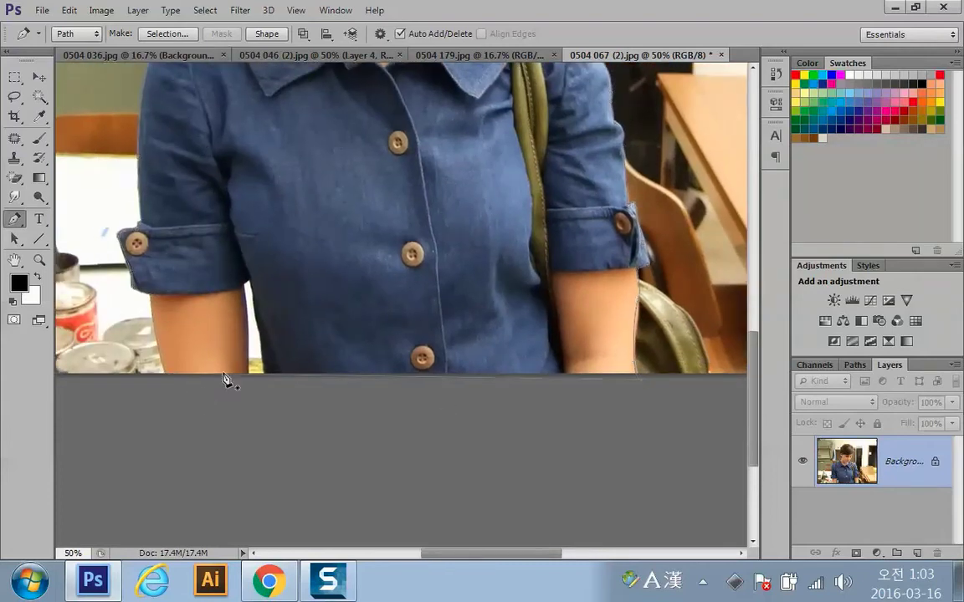
{"action": "left_click_drag", "start_coordinate": [226, 384], "coordinate": [308, 267]}
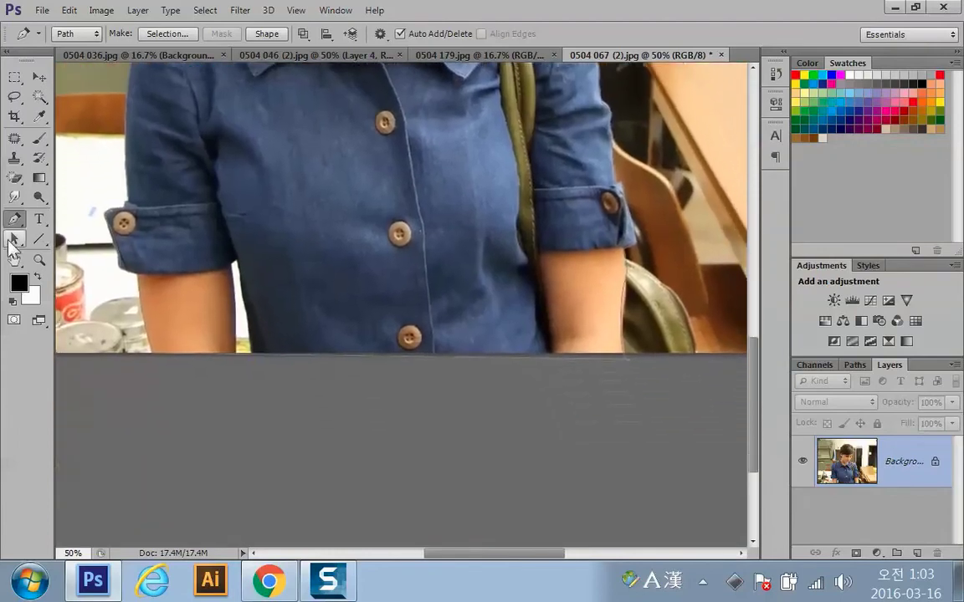
Step: Switch to the Path Selection tool and convert the woman's closed path into a selection with Make Selection
{"action": "left_click", "coordinate": [15, 238]}
{"action": "scroll", "coordinate": [424, 398], "scroll_direction": "up", "scroll_amount": 5}
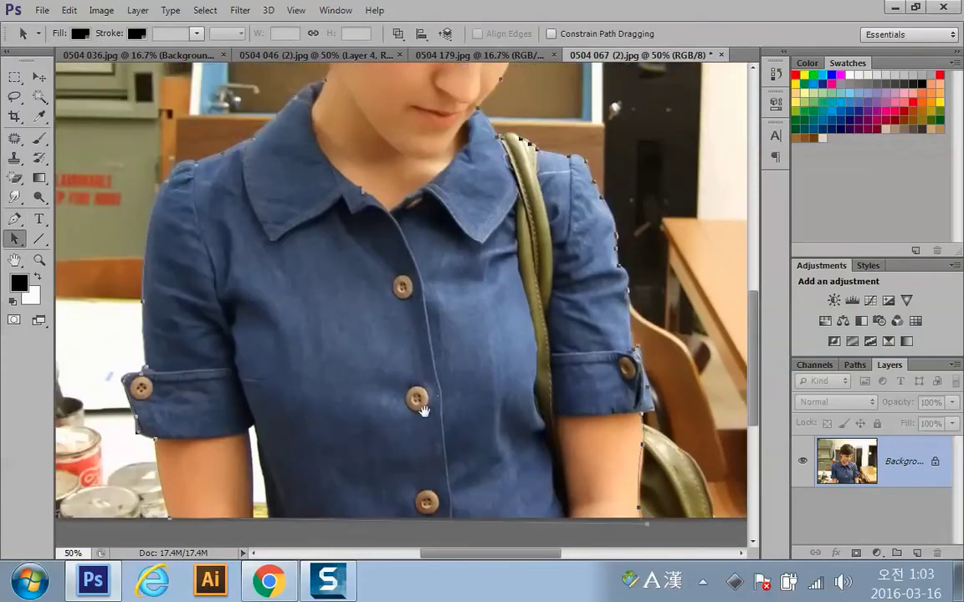
{"action": "key", "text": "ctrl+minus"}
{"action": "key", "text": "ctrl+minus"}
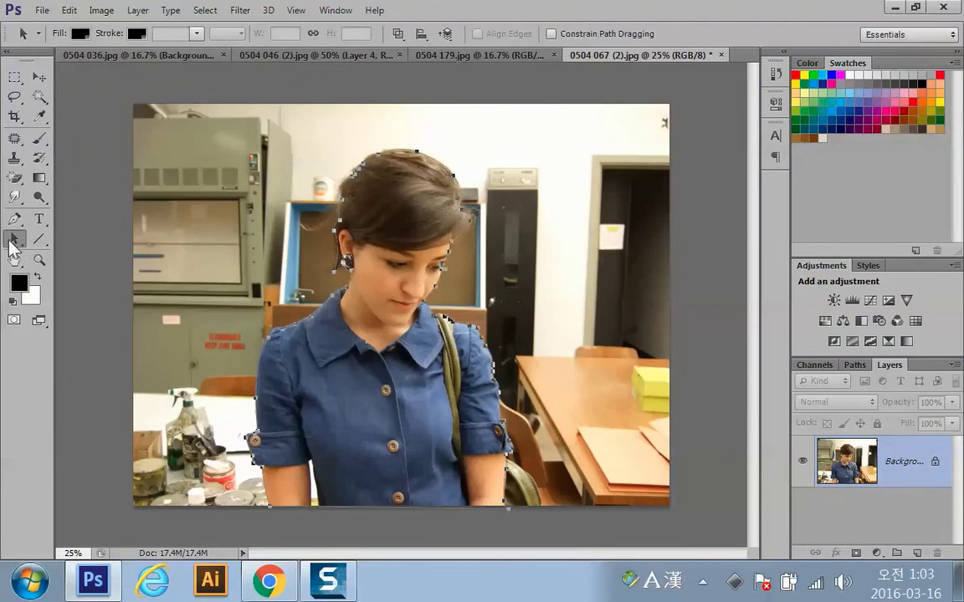
{"action": "right_click", "coordinate": [378, 376]}
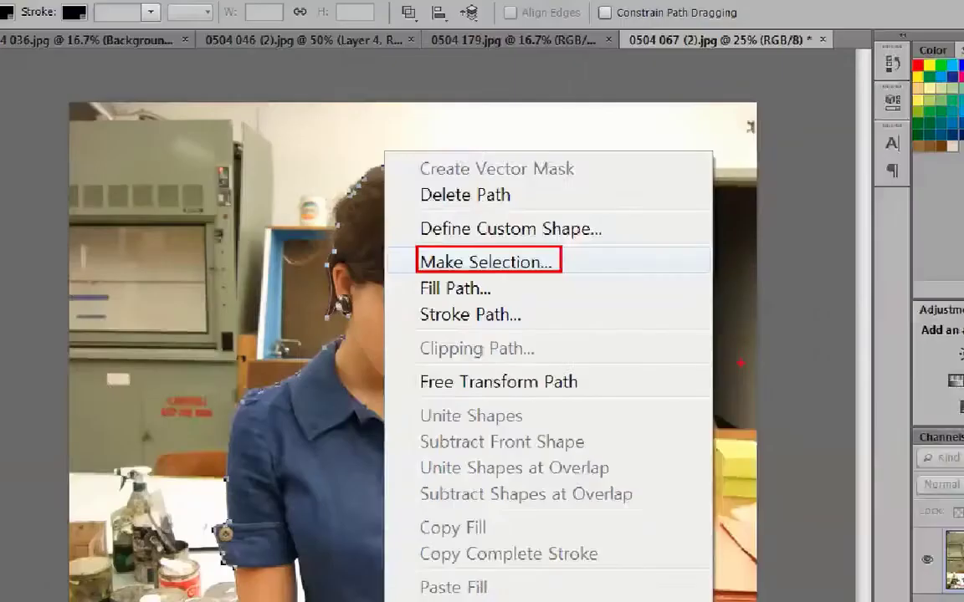
{"action": "left_click", "coordinate": [393, 228]}
{"action": "right_click", "coordinate": [415, 255]}
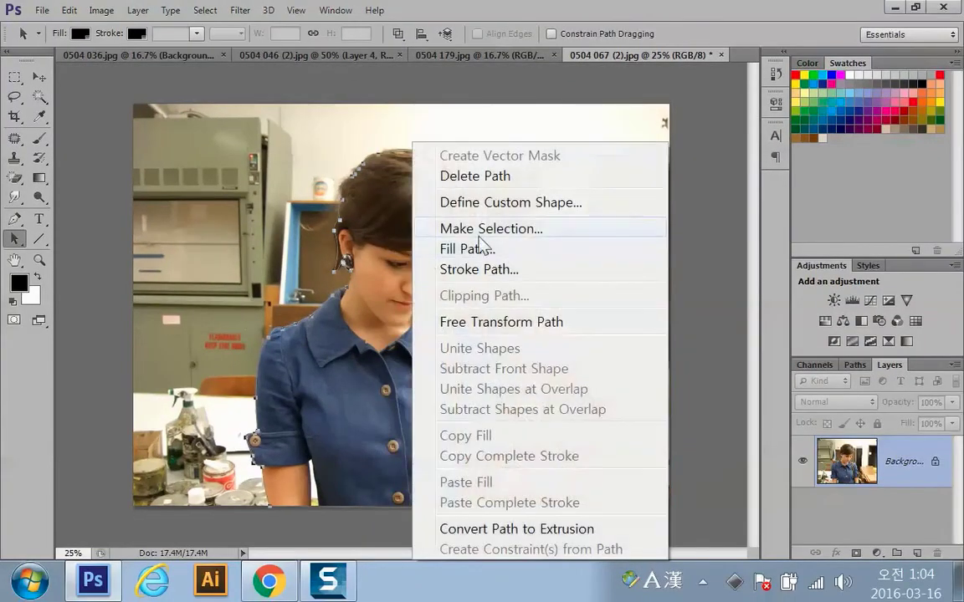
{"action": "left_click", "coordinate": [441, 226]}
{"action": "left_click", "coordinate": [514, 320]}
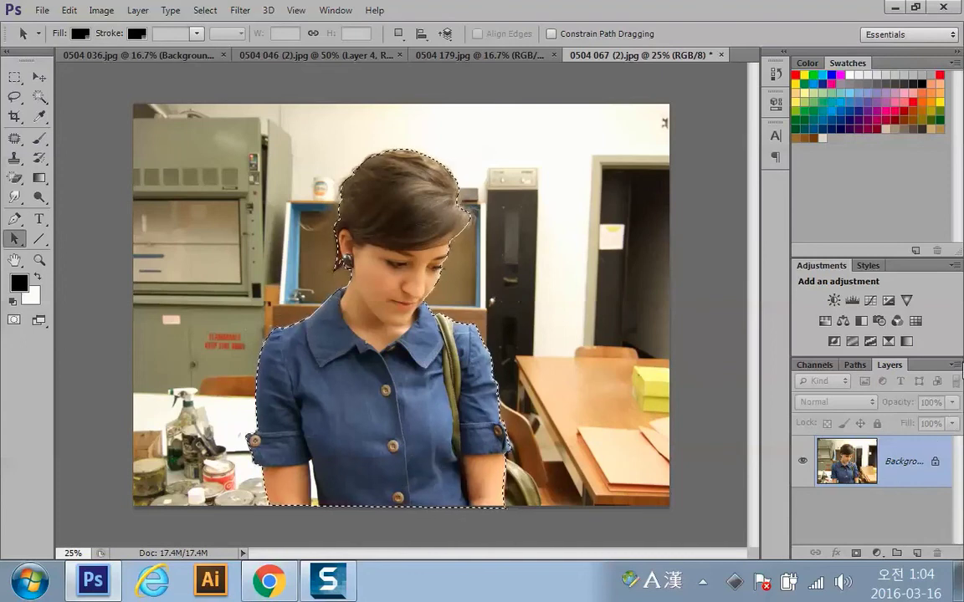
Step: Copy the selected woman to a new layer with Layer Via Copy and hide the Background layer
{"action": "left_click", "coordinate": [136, 10]}
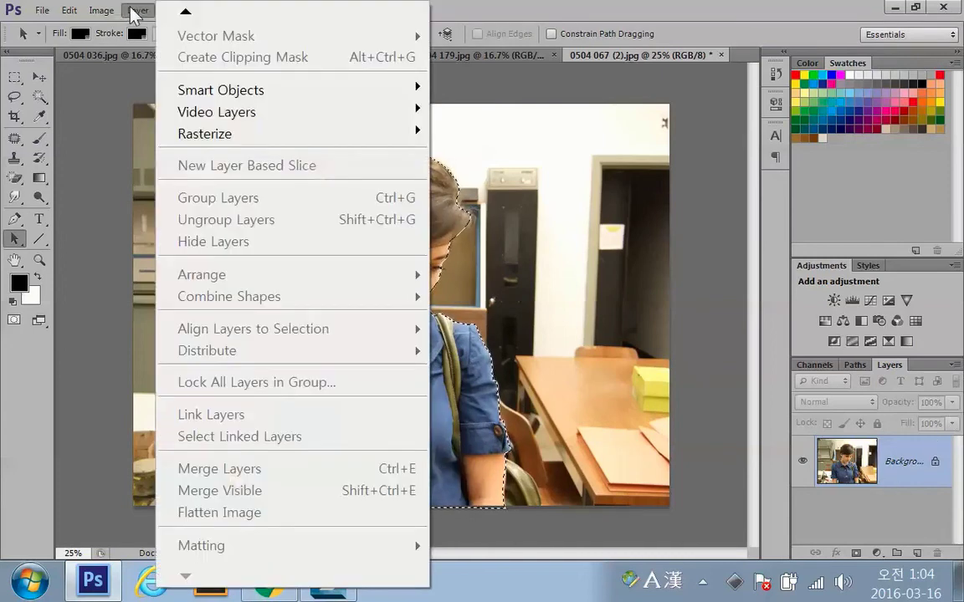
{"action": "mouse_move", "coordinate": [188, 12]}
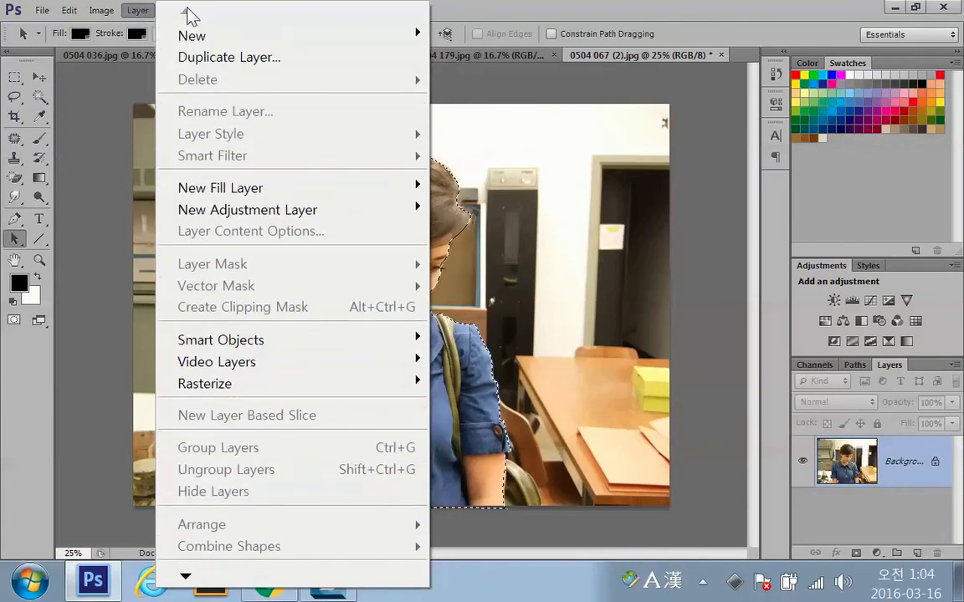
{"action": "mouse_move", "coordinate": [186, 34]}
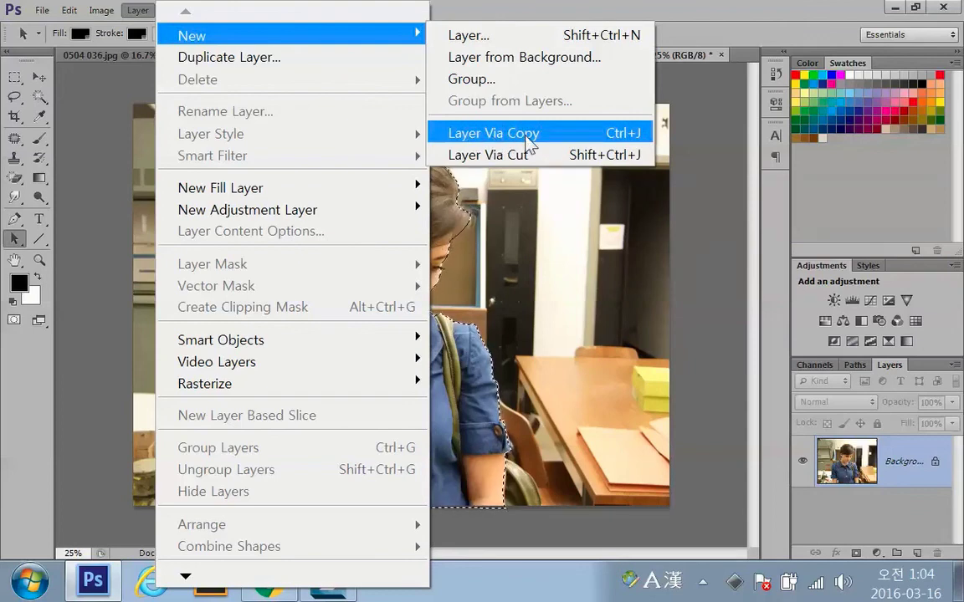
{"action": "left_click", "coordinate": [564, 216]}
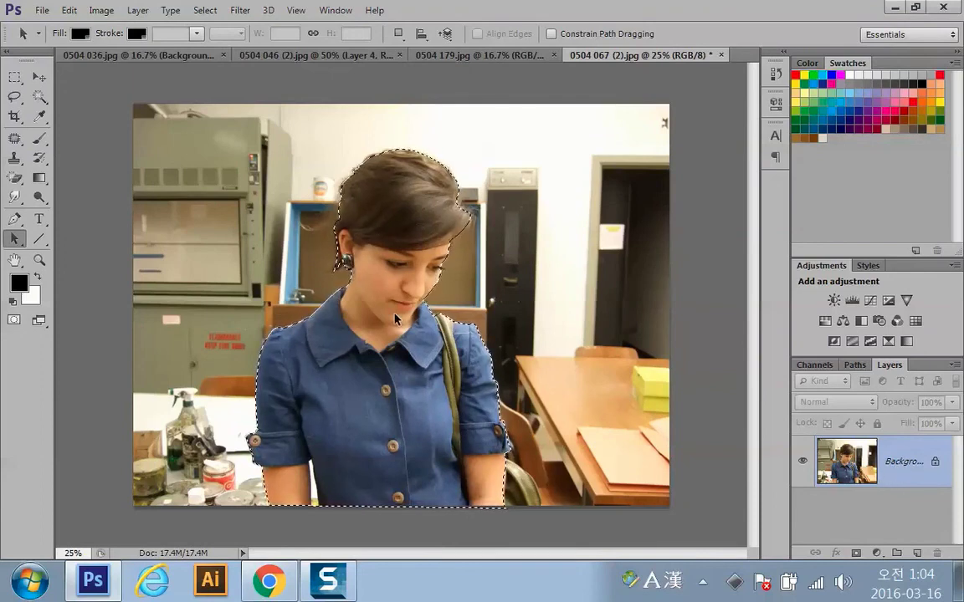
{"action": "key", "text": "ctrl+j"}
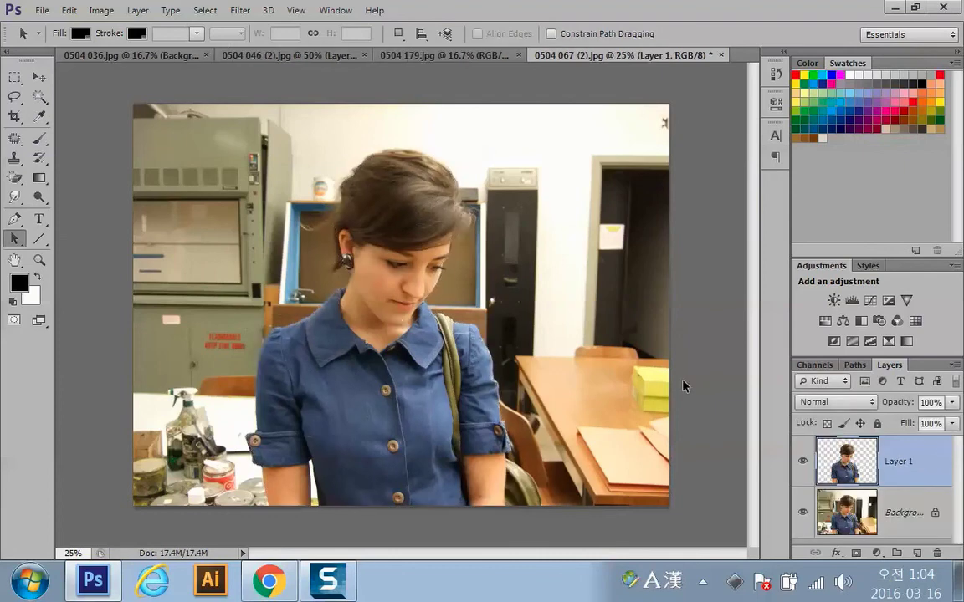
{"action": "left_click", "coordinate": [803, 513]}
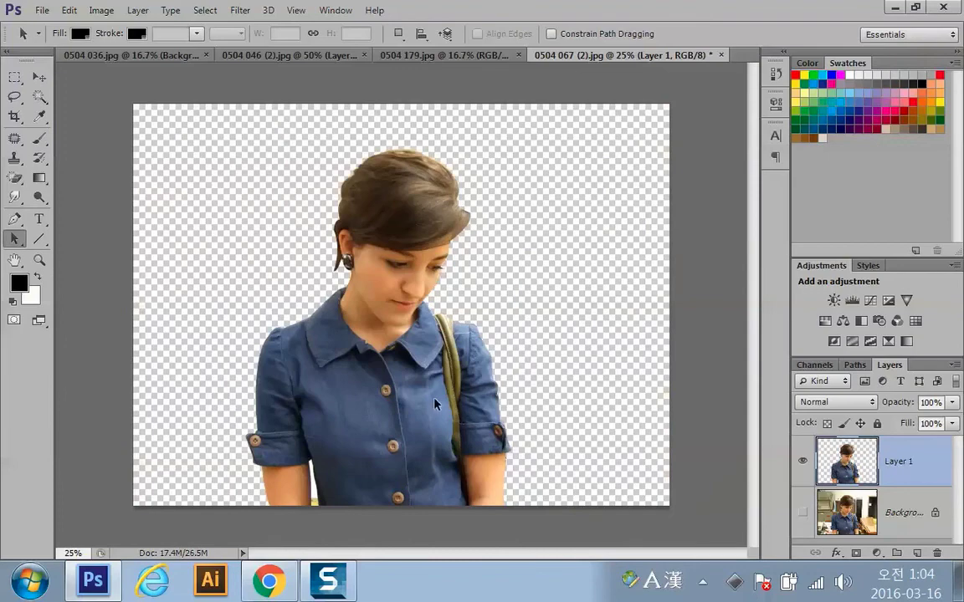